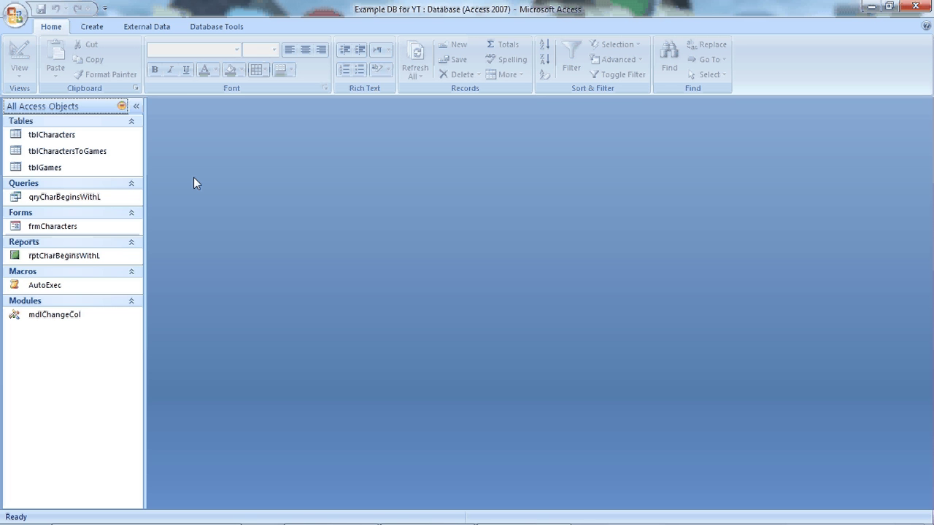
- Look over the three tables in the database and open the tblCharacters table
click(69, 136)
click(69, 151)
click(46, 167)
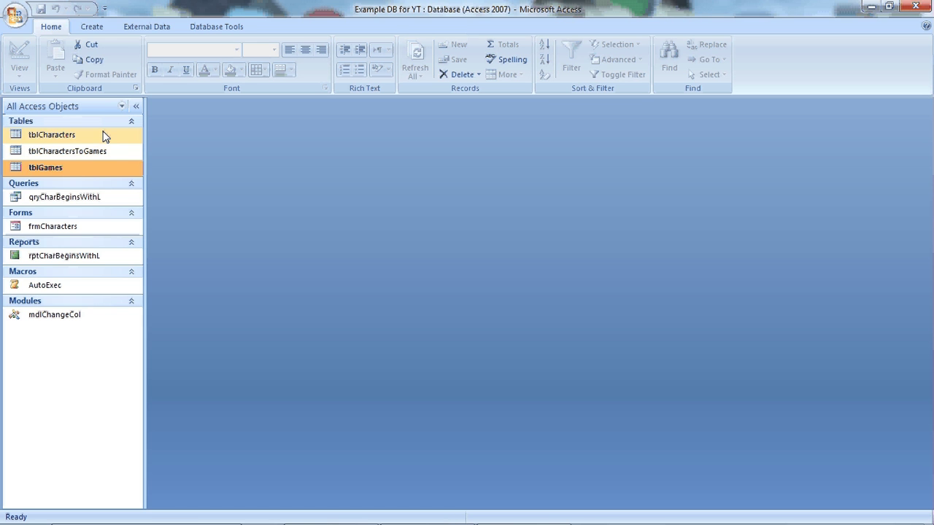
click(79, 136)
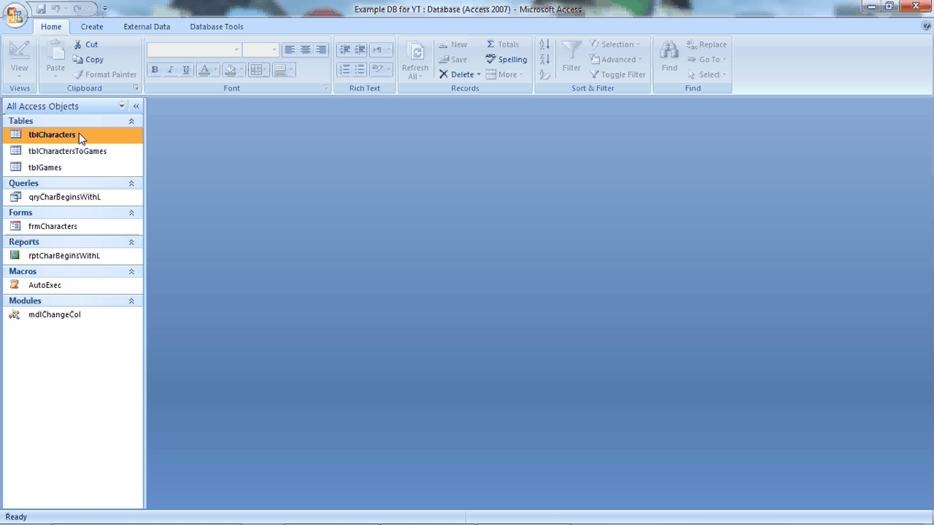
double_click(78, 134)
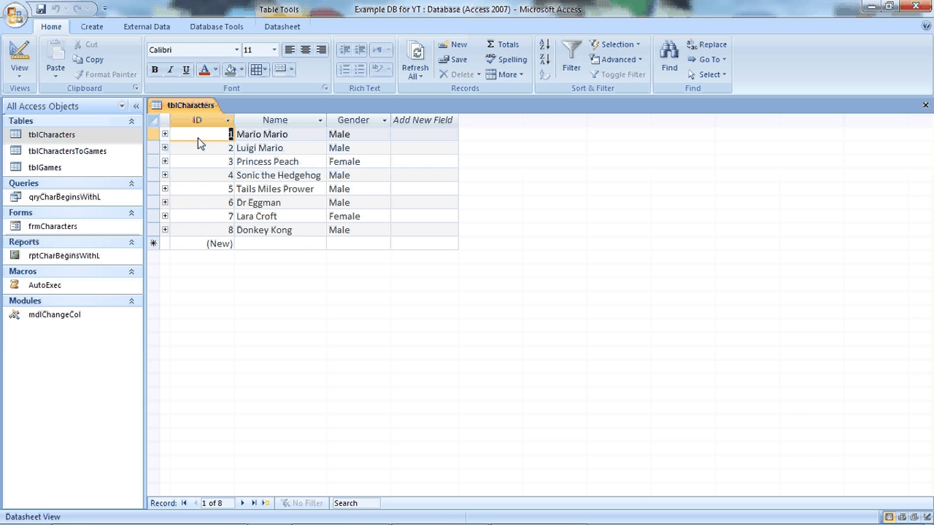
- Examine the ID, Name and Gender fields of the first record in tblCharacters
click(307, 138)
click(351, 138)
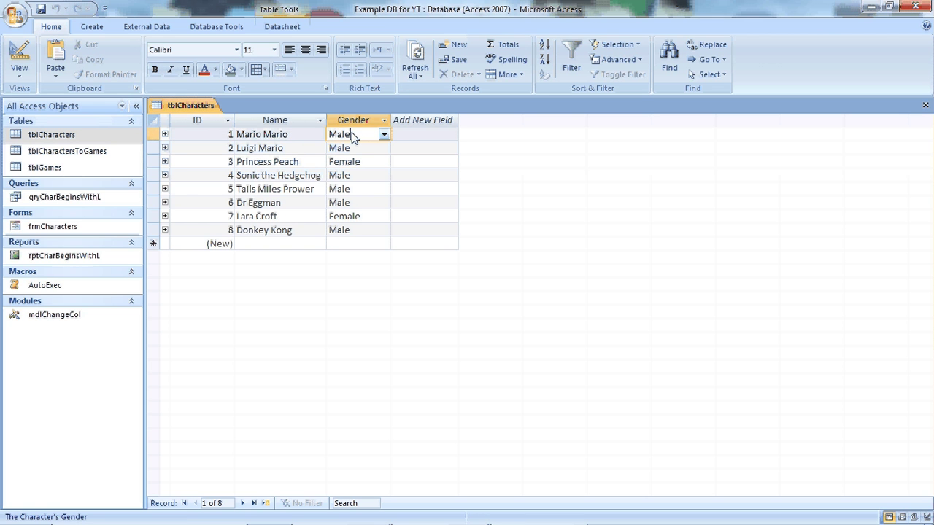
click(217, 137)
click(283, 136)
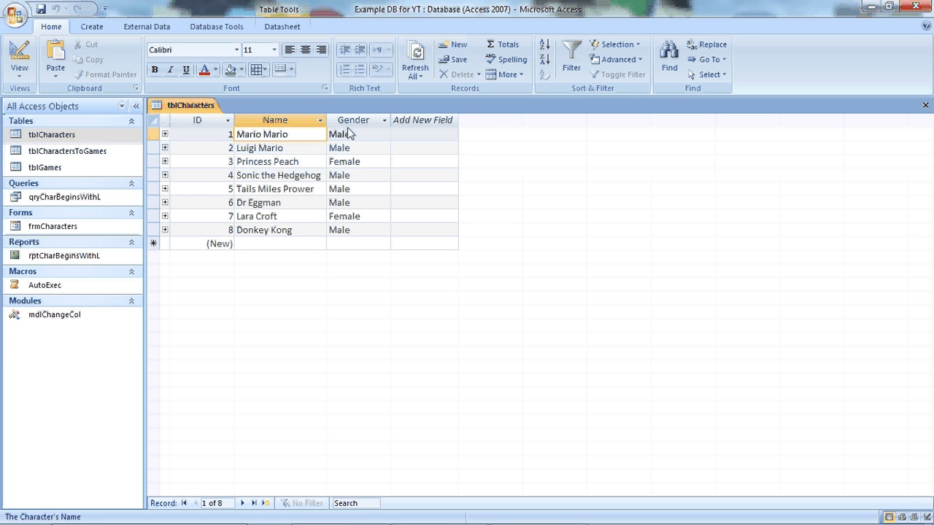
click(351, 134)
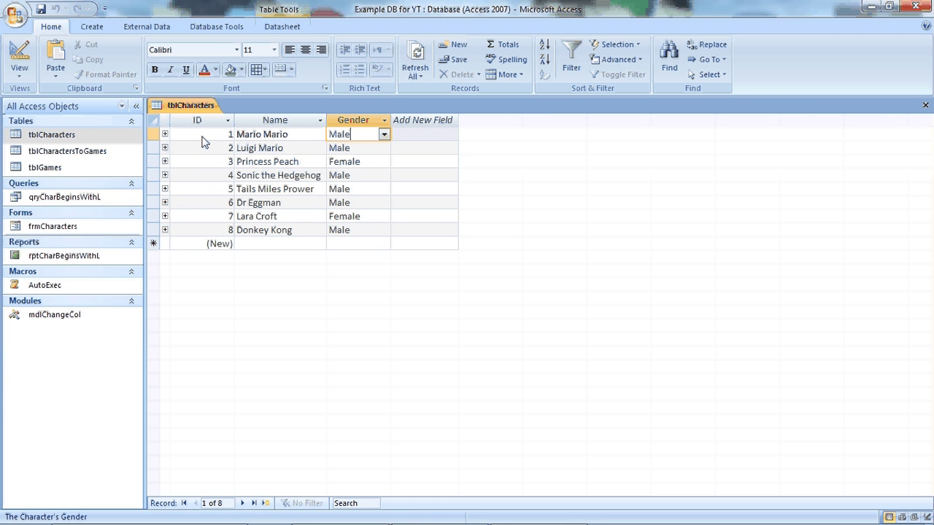
- Step through the first three records, examining their ID and Name values and the first record's Gender
key(Home)
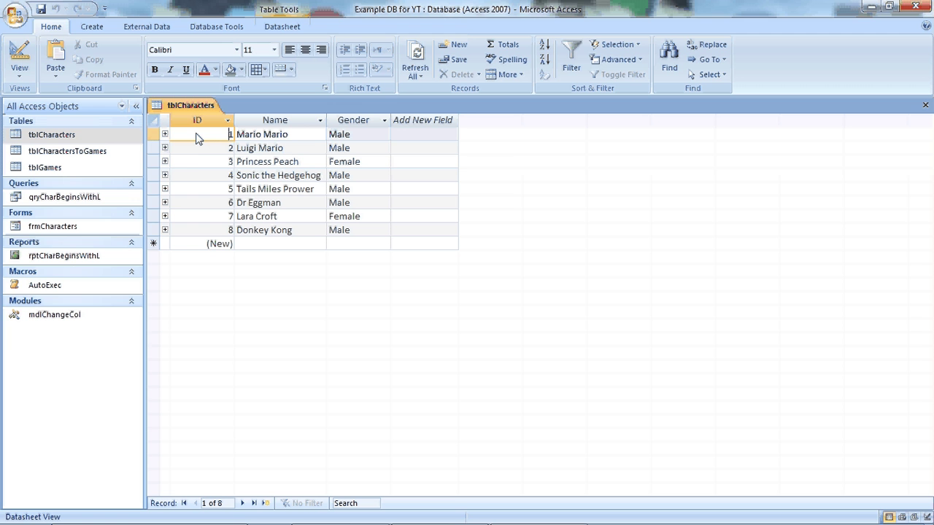
key(Down)
key(Down)
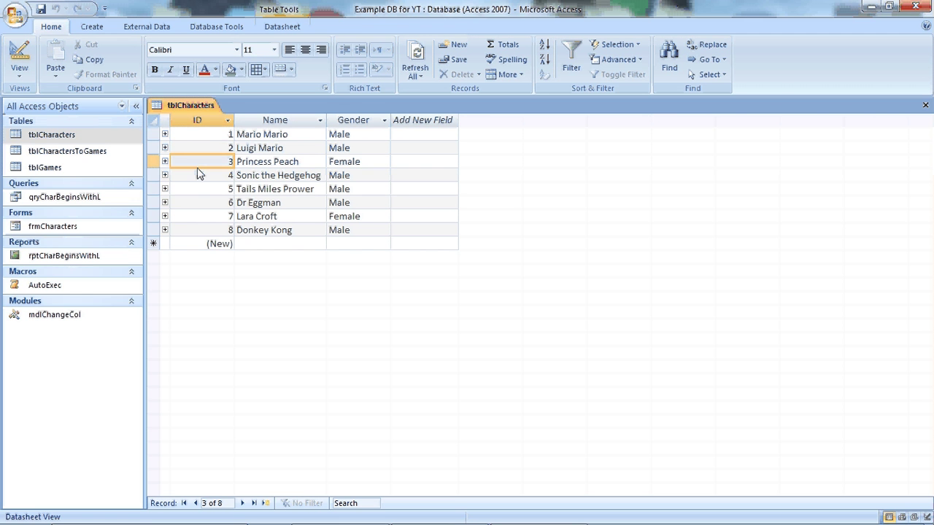
key(Up)
key(Up)
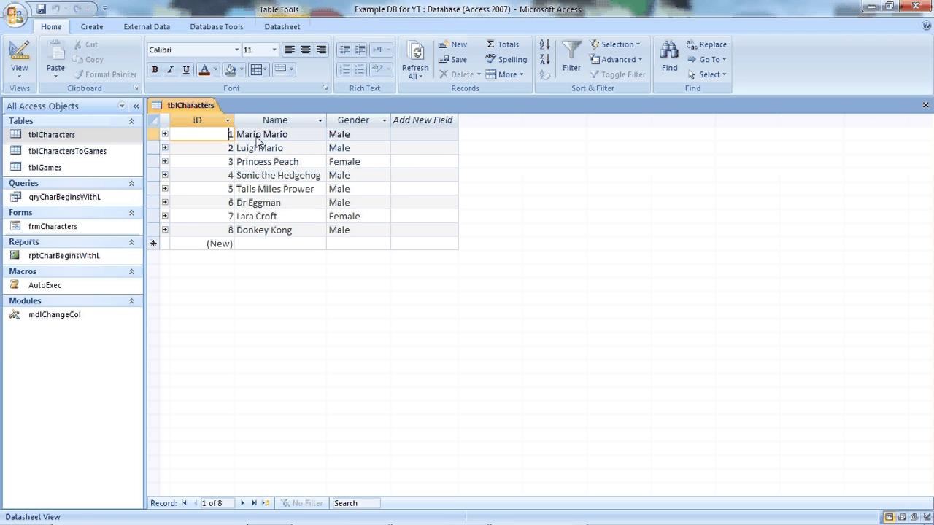
click(256, 134)
click(349, 137)
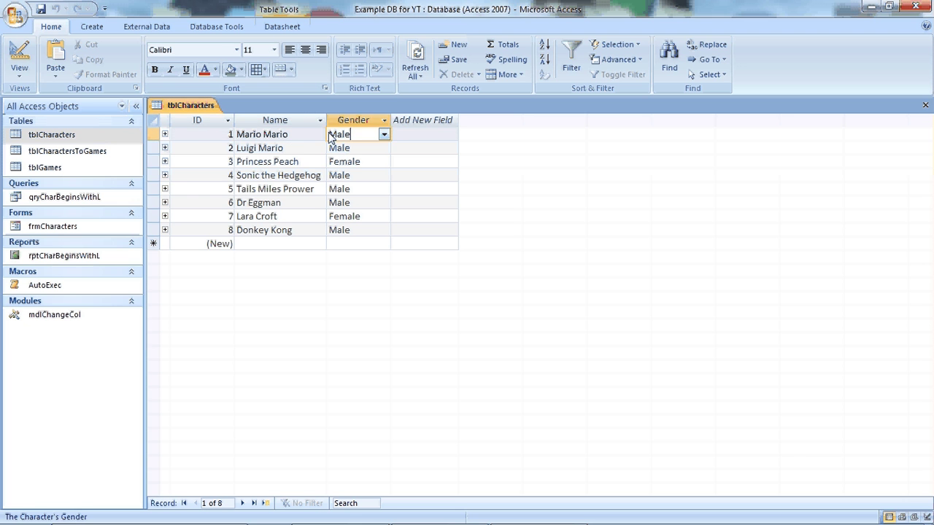
click(299, 138)
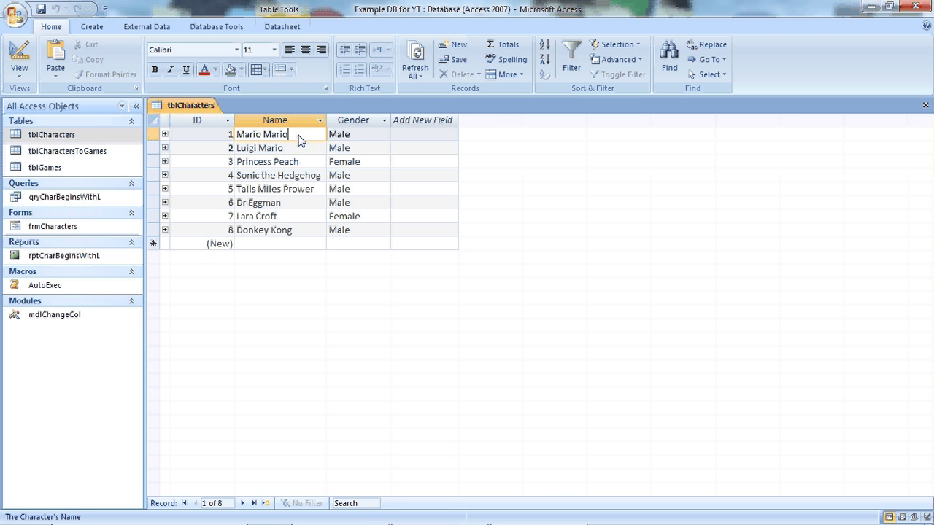
click(297, 150)
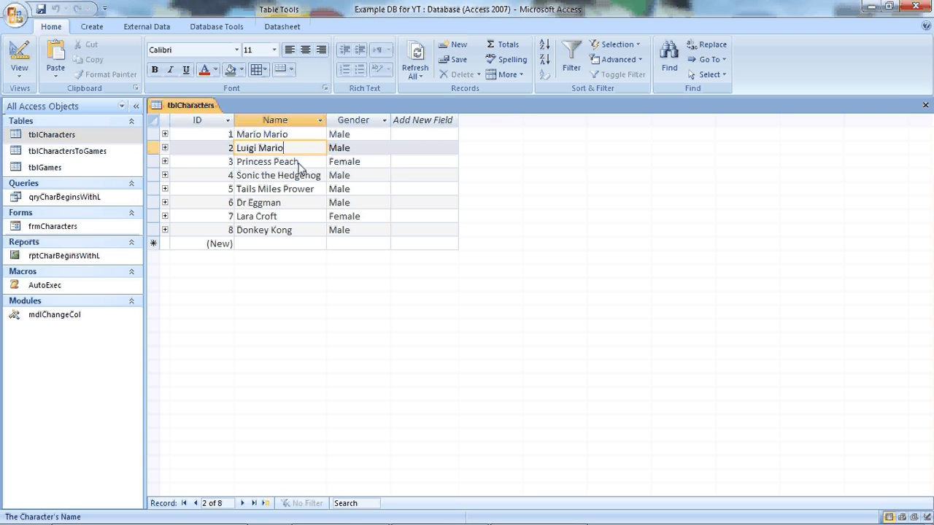
click(299, 164)
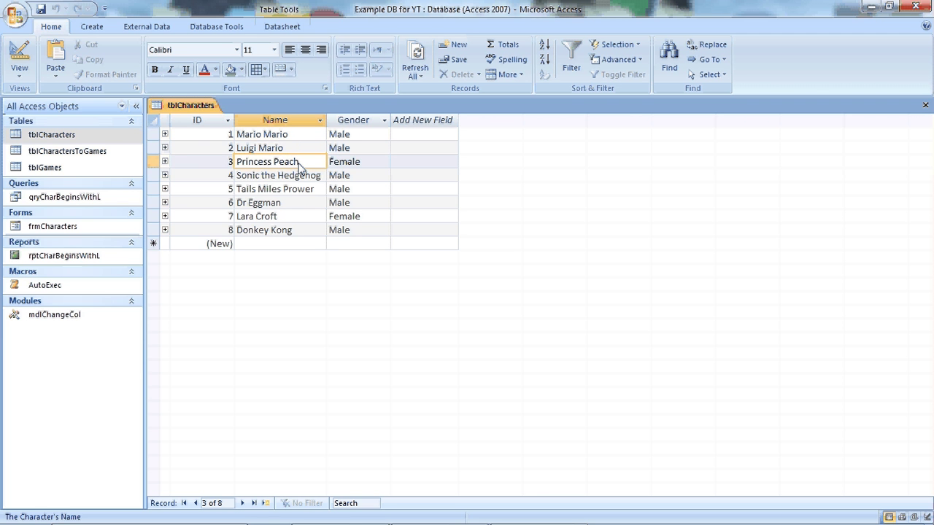
- Compare the ID and Name values of the Mario Mario record
click(228, 137)
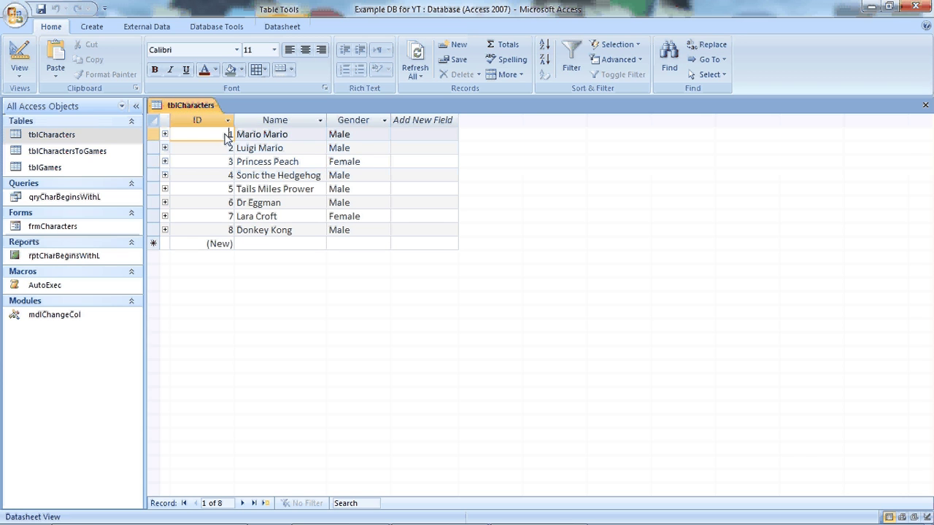
click(241, 139)
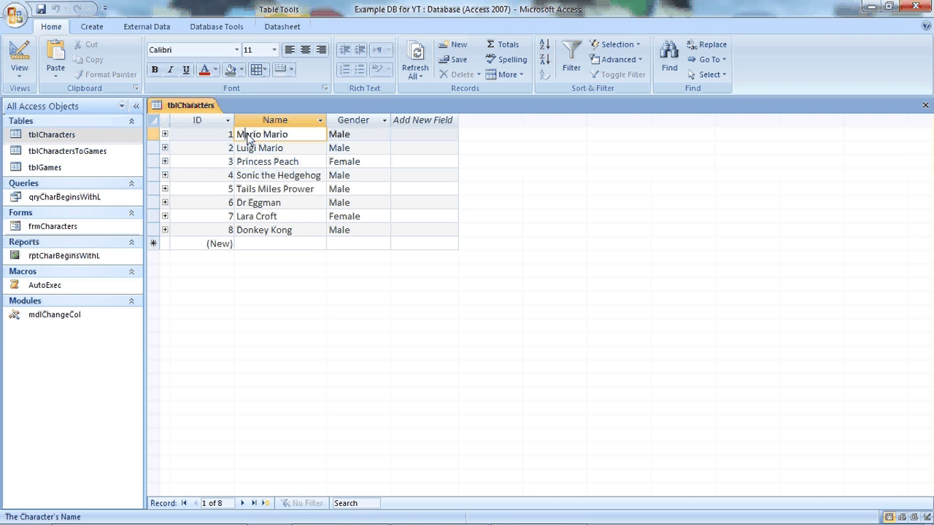
click(228, 138)
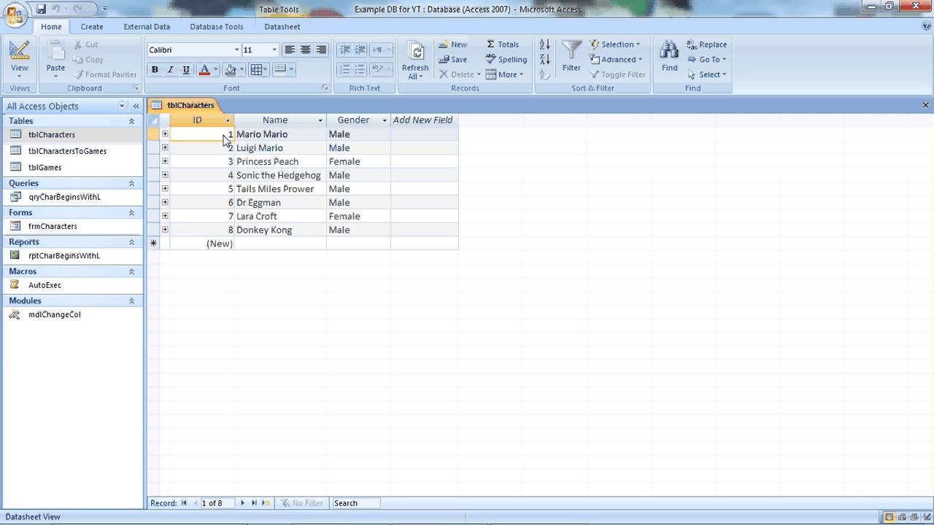
click(279, 139)
click(304, 138)
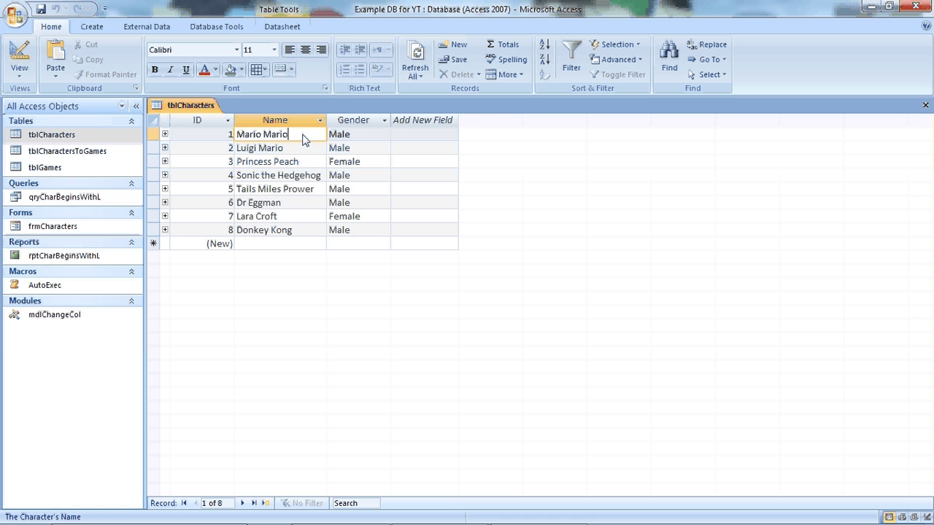
- View the list of available Gender choices for the Mario Mario record, leaving its value as is
click(389, 139)
click(384, 135)
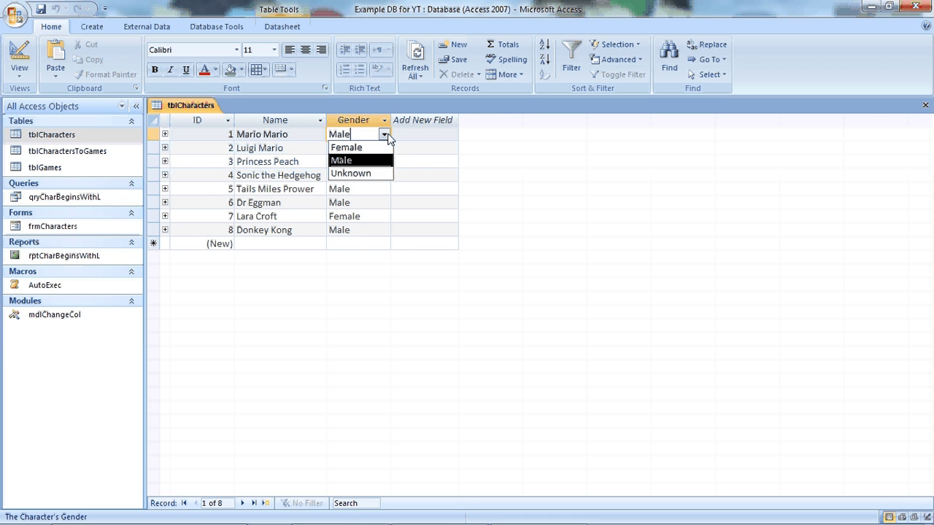
click(384, 135)
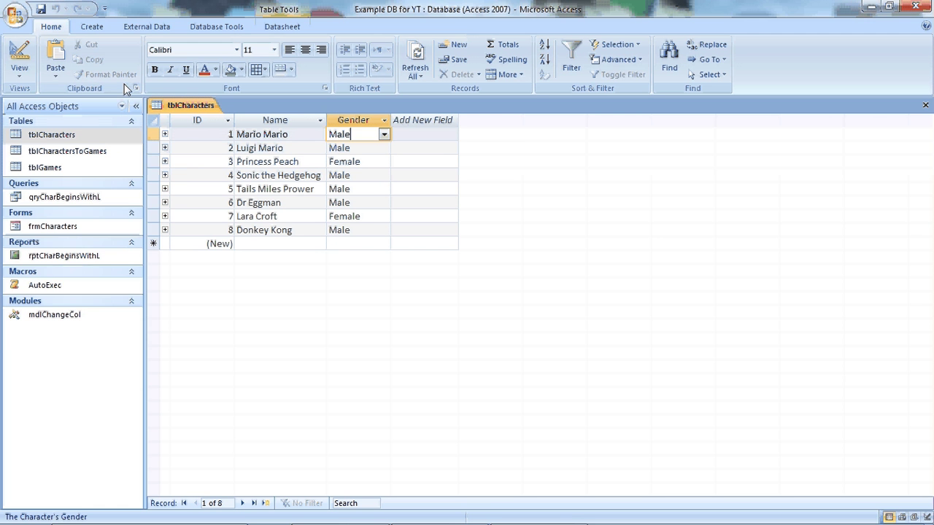
- Switch tblCharacters to Design View and examine the field names ID, CharName and Gender
click(16, 67)
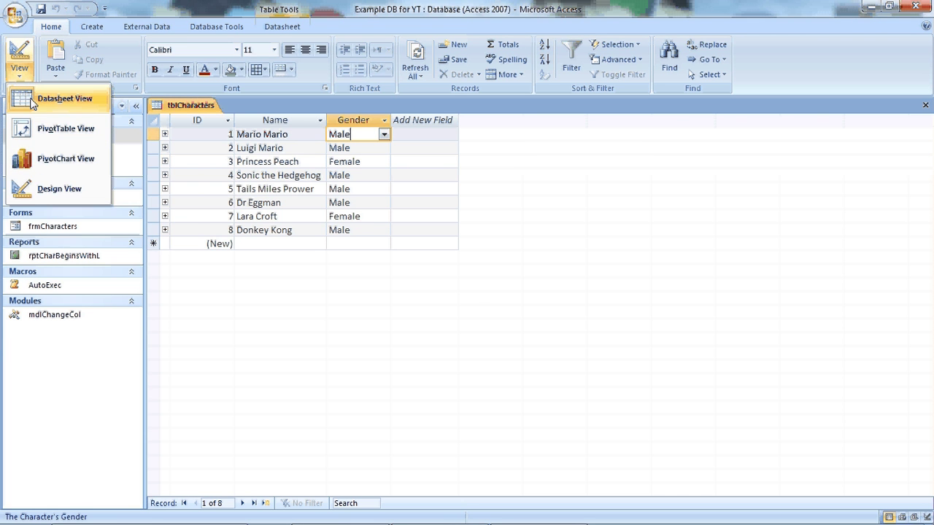
click(33, 190)
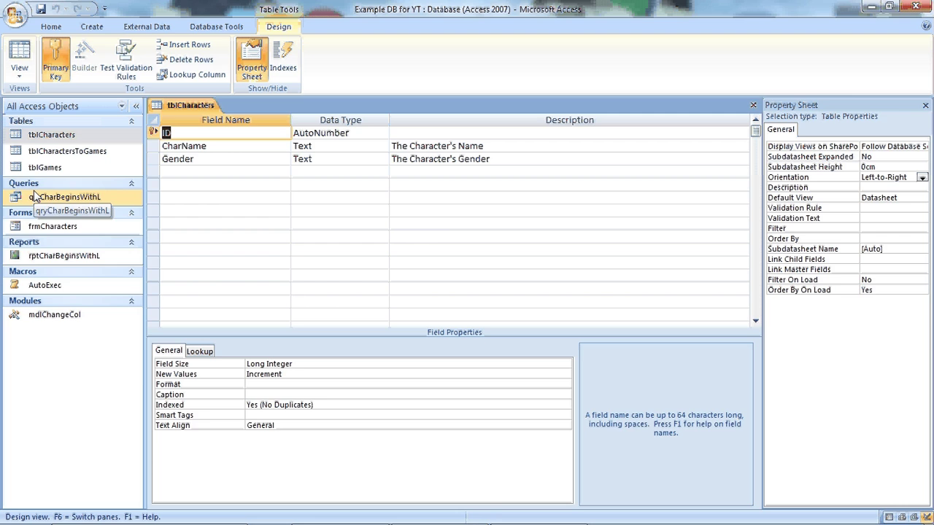
click(255, 146)
click(256, 158)
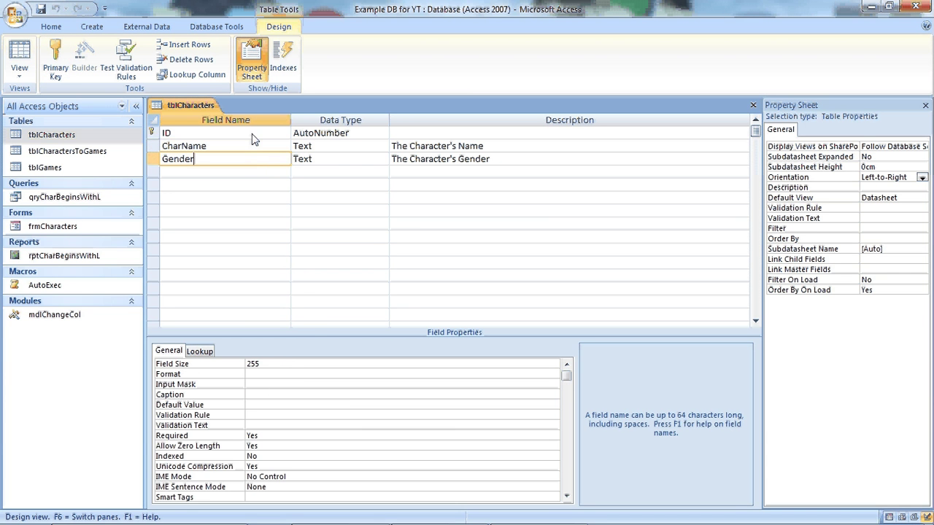
click(251, 134)
click(252, 147)
click(254, 162)
- Examine the data types assigned to the ID, CharName and Gender fields
click(310, 137)
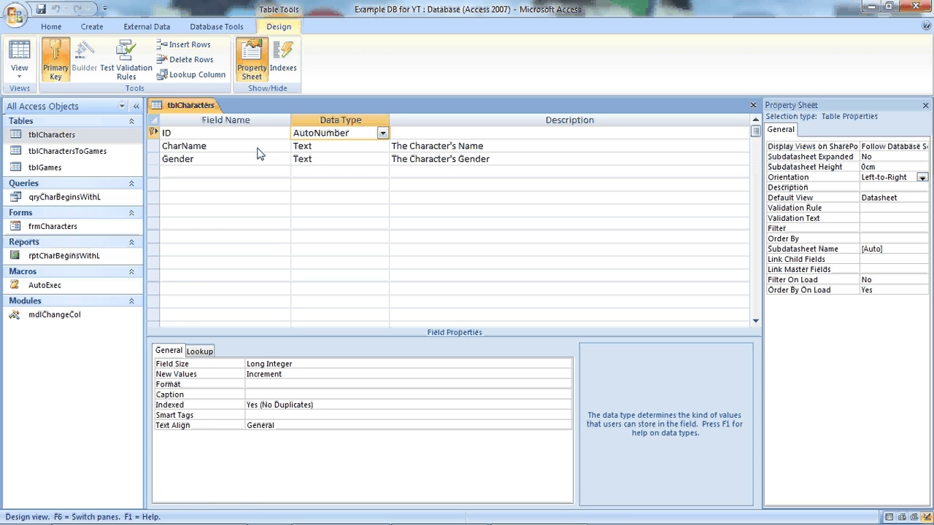
click(284, 149)
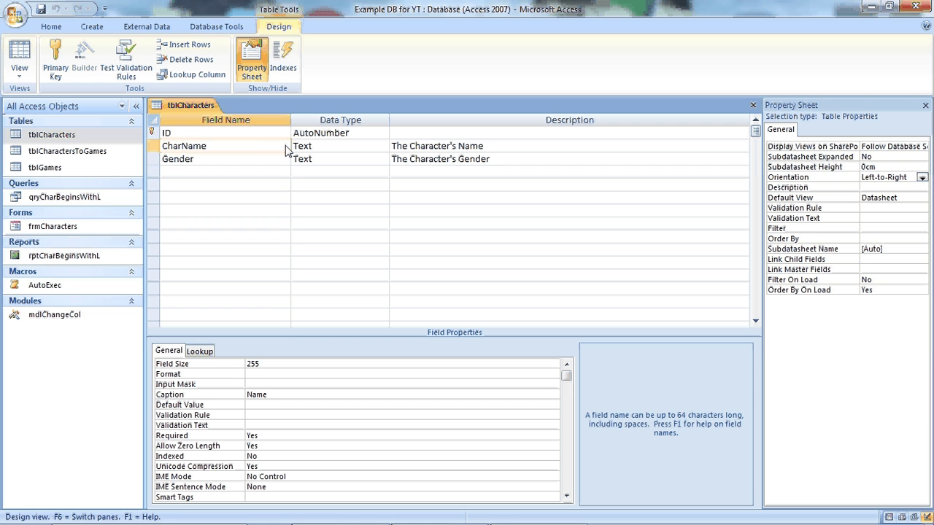
click(251, 162)
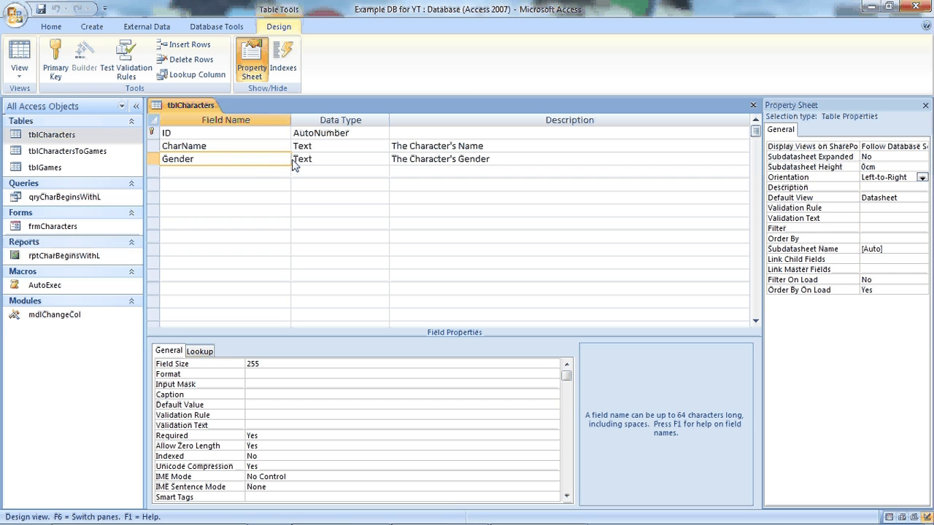
click(316, 150)
click(324, 163)
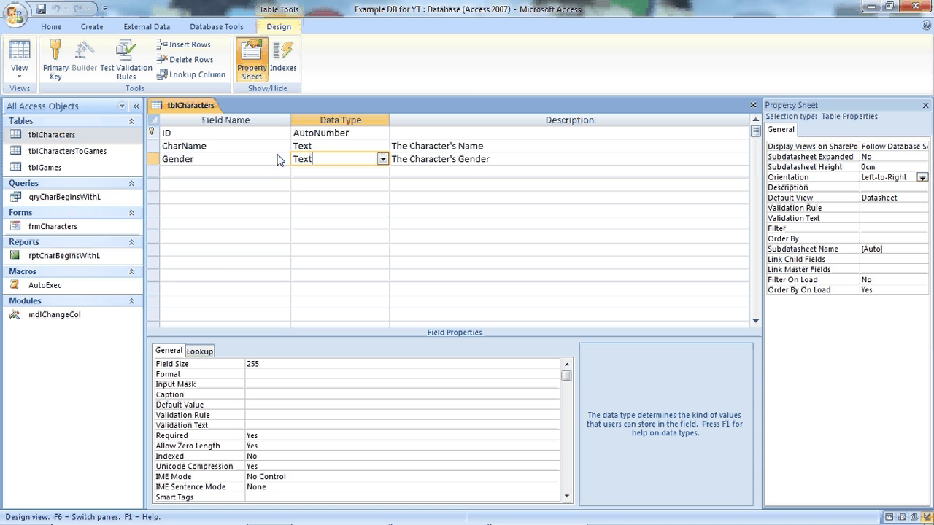
- Return tblCharacters to Datasheet View and add a record with the name Princess Daisy and the gender Female
click(20, 73)
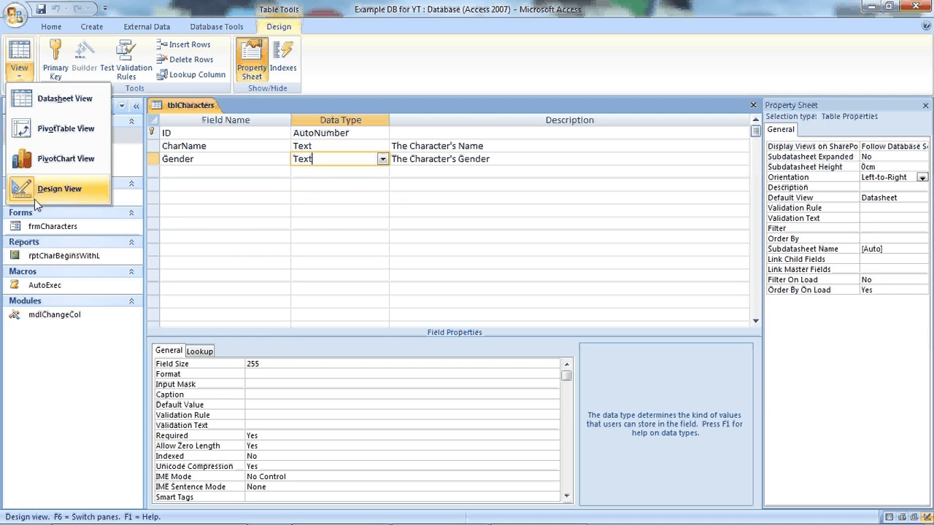
click(42, 106)
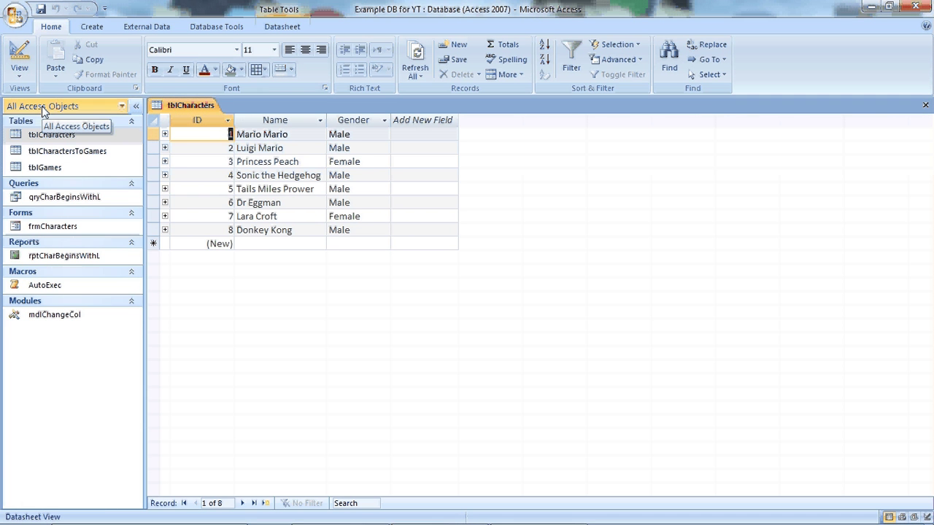
click(265, 250)
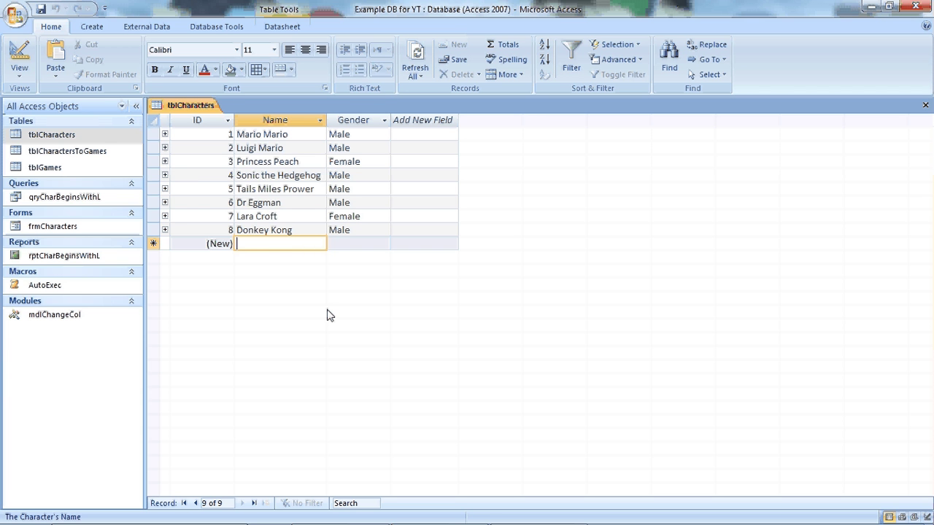
text(Pri)
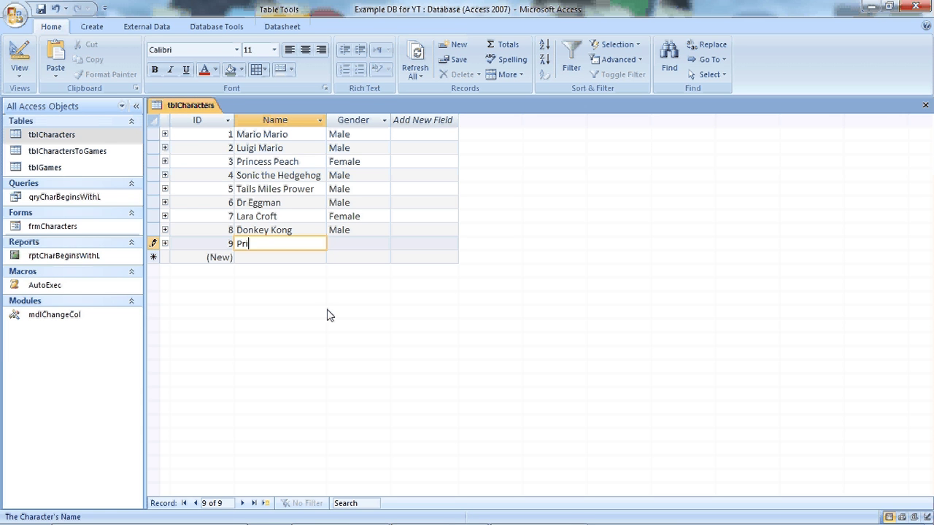
text(ncess Daisy)
click(359, 243)
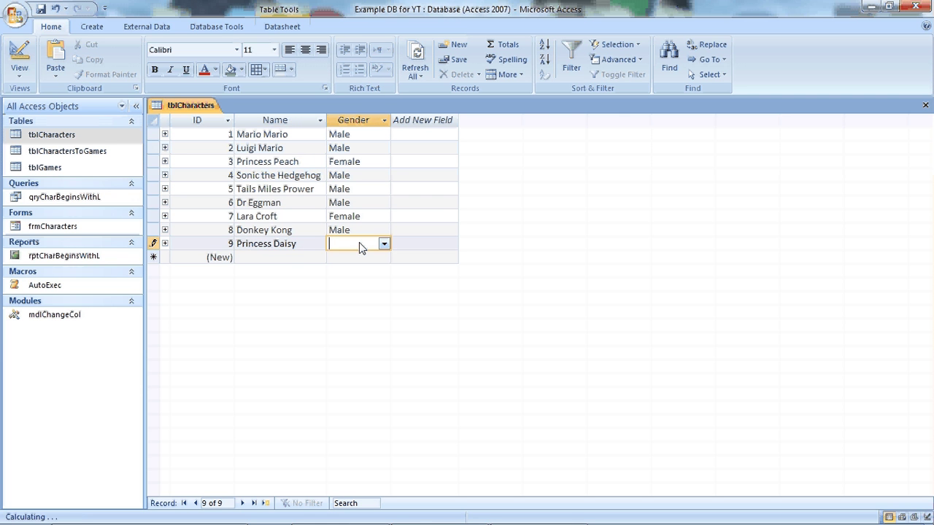
click(384, 245)
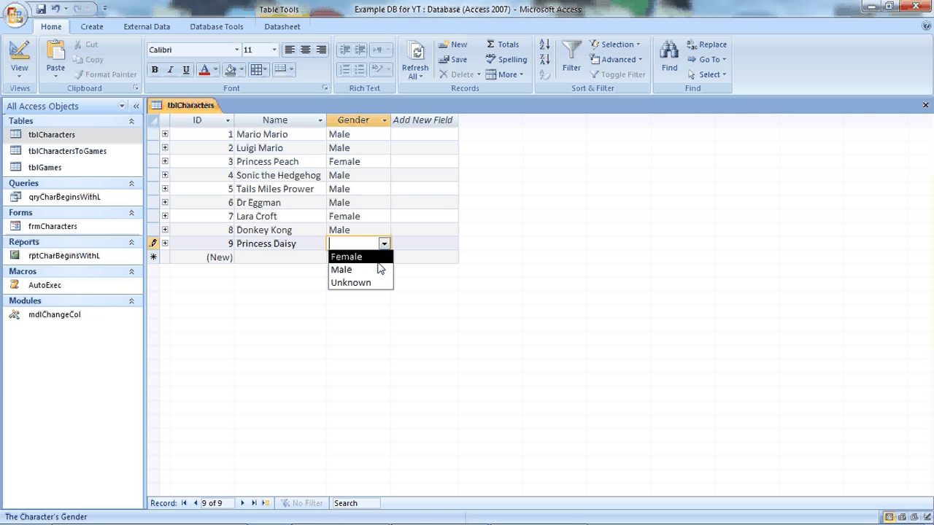
click(350, 256)
click(296, 258)
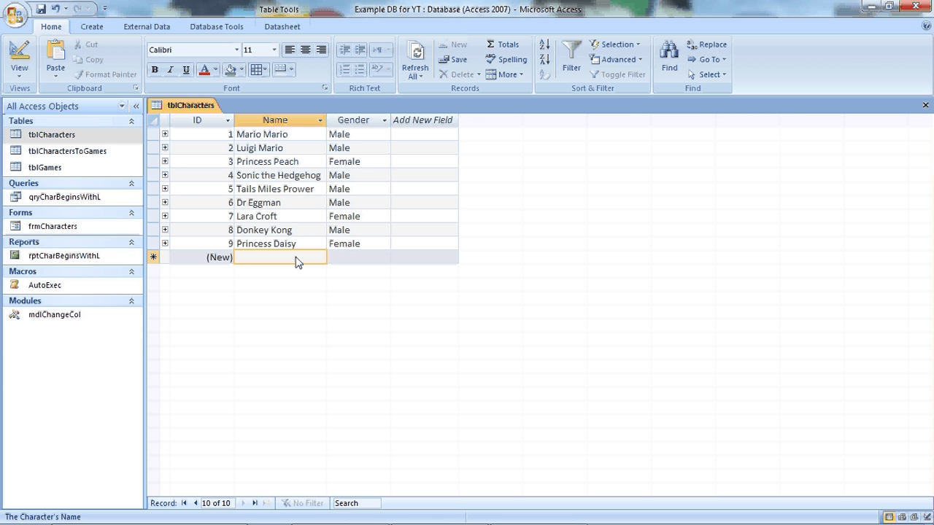
- Close and reopen the tblCharacters table to check that the added record was saved
click(923, 102)
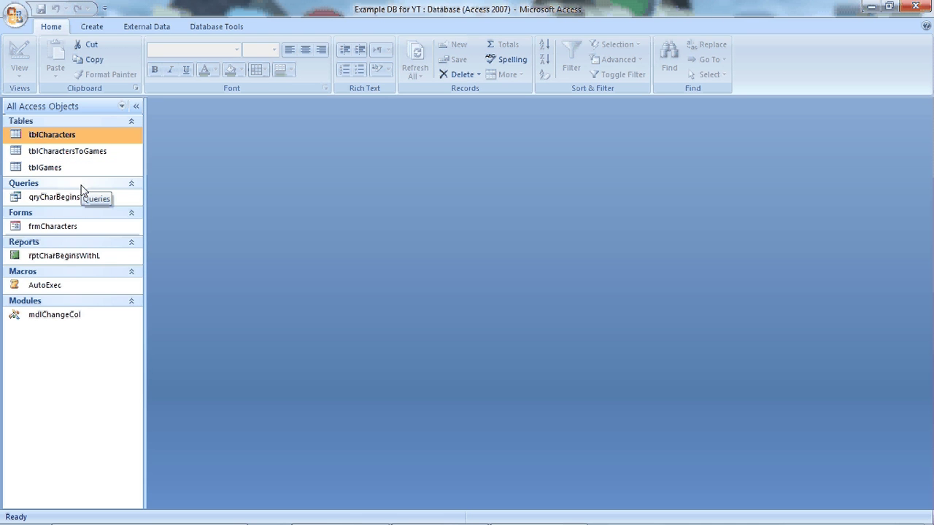
double_click(66, 135)
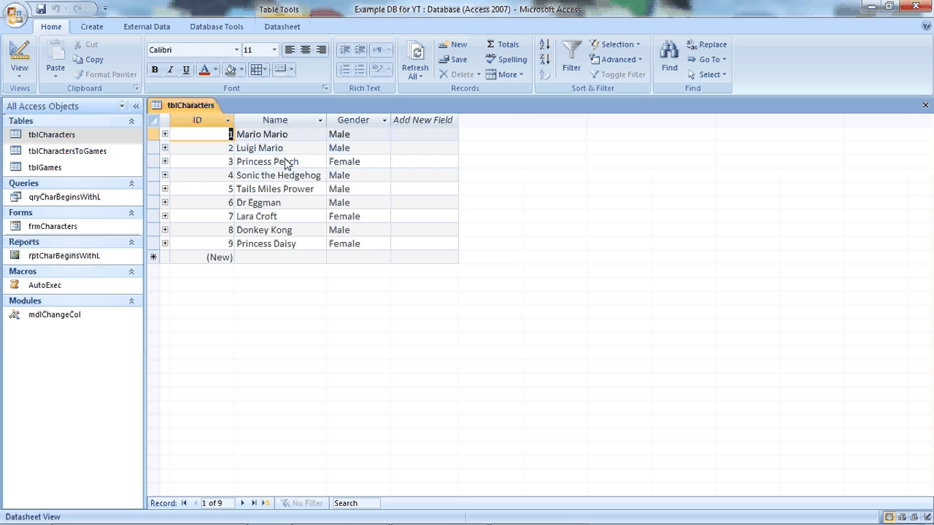
- Examine the Name and Gender data in tblCharacters, locating the characters whose names begin with L, and close the table
click(276, 119)
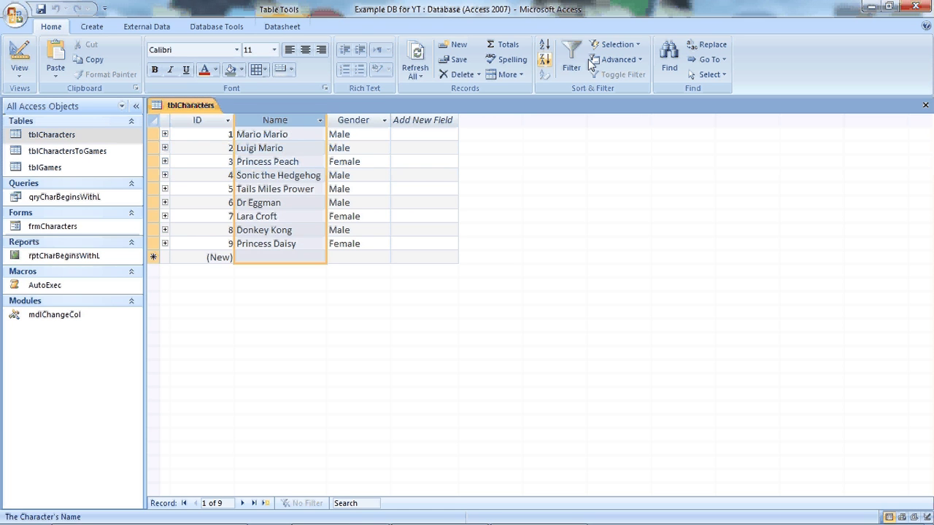
click(356, 189)
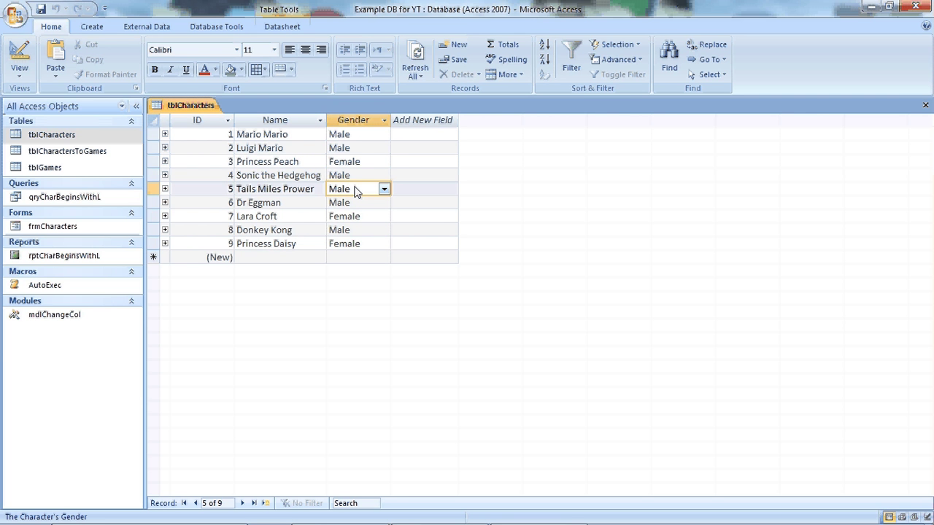
click(284, 137)
click(285, 148)
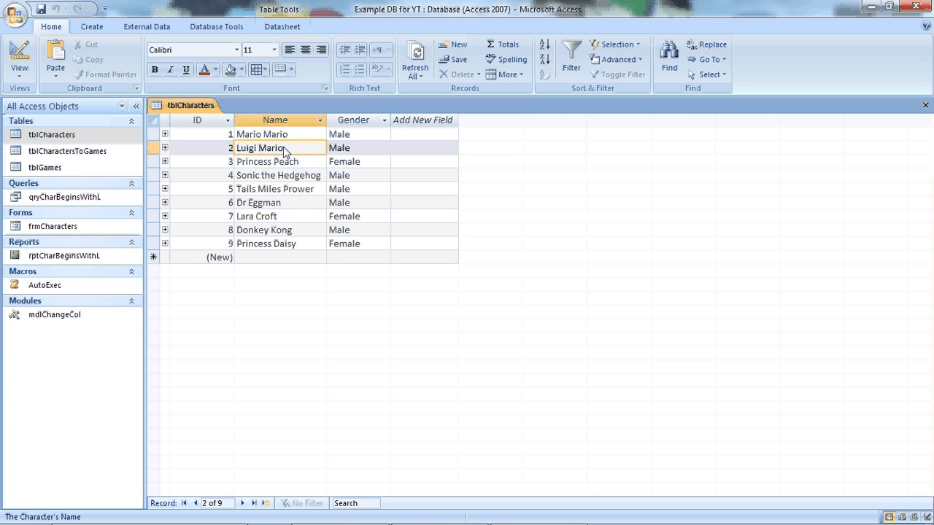
click(292, 215)
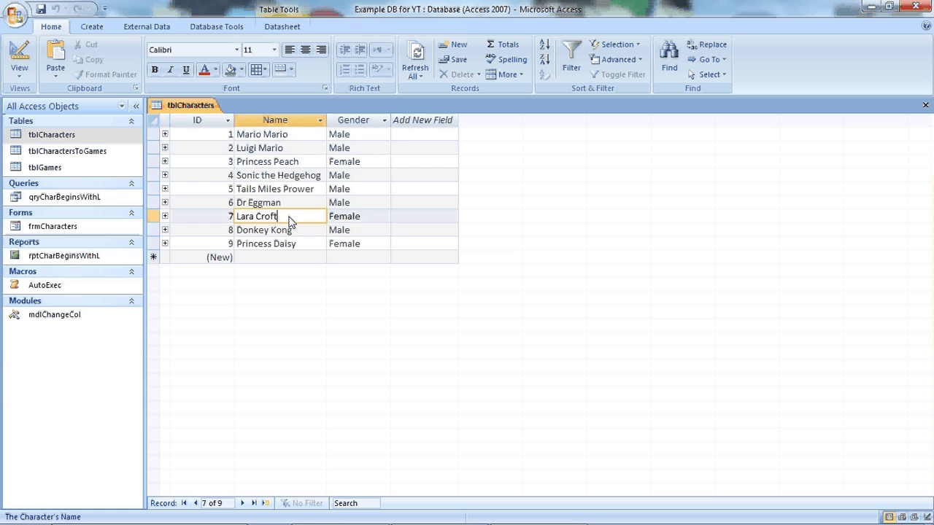
click(925, 105)
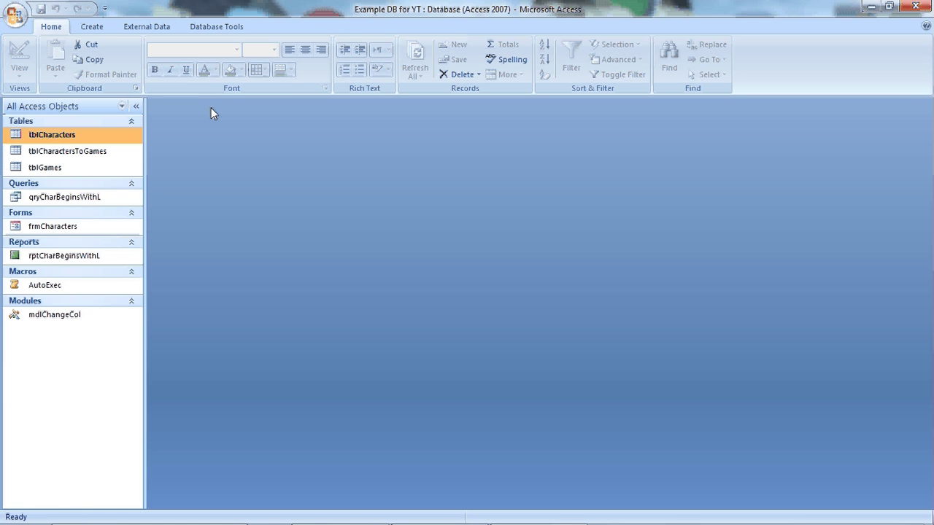
- Open the query qryCharBeginsWithL and examine which character names and matching game names it returns
double_click(80, 196)
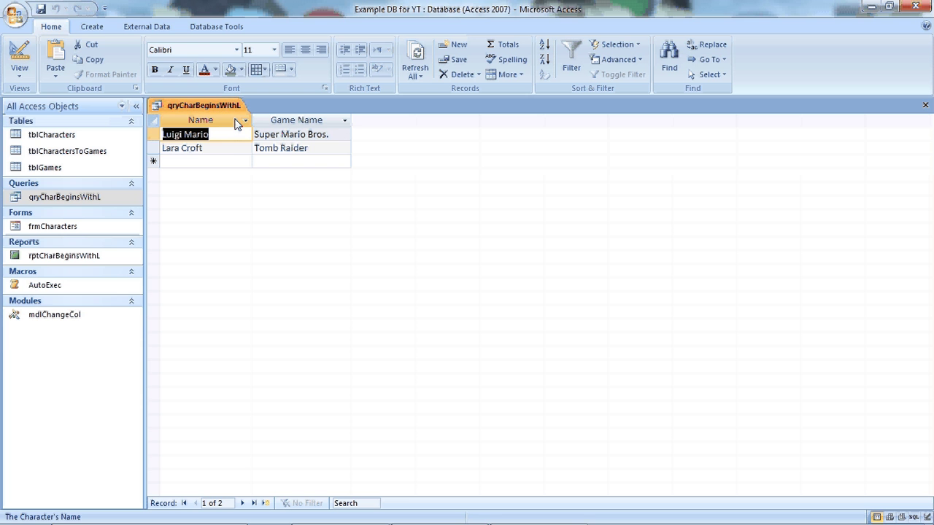
click(226, 139)
click(226, 150)
click(223, 138)
click(223, 149)
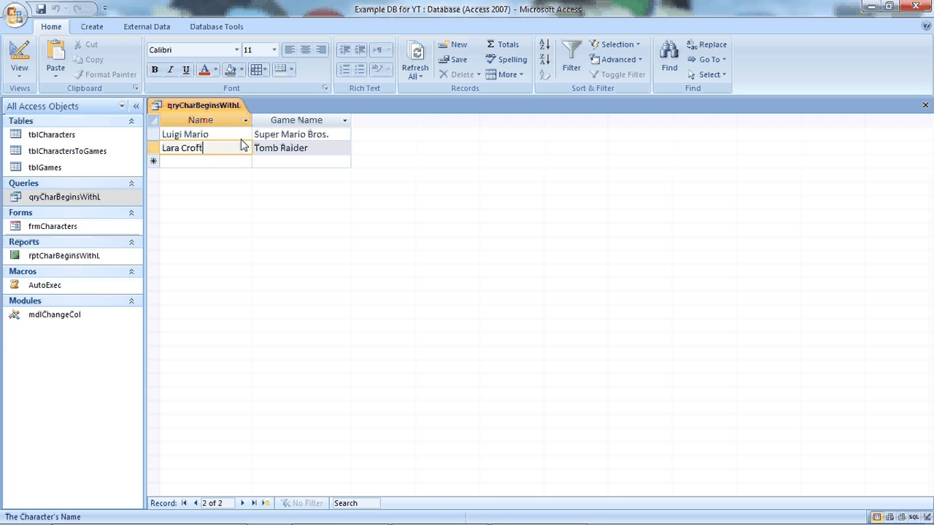
click(288, 138)
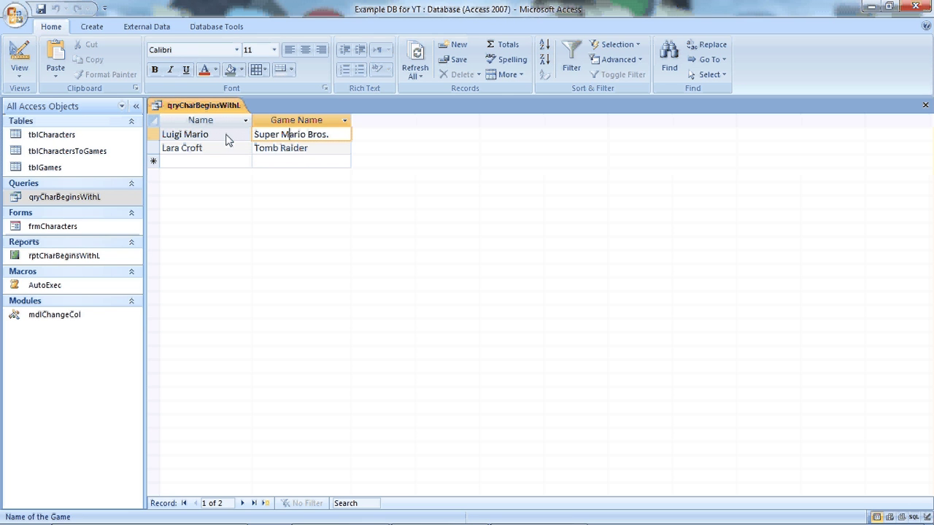
click(291, 137)
click(235, 154)
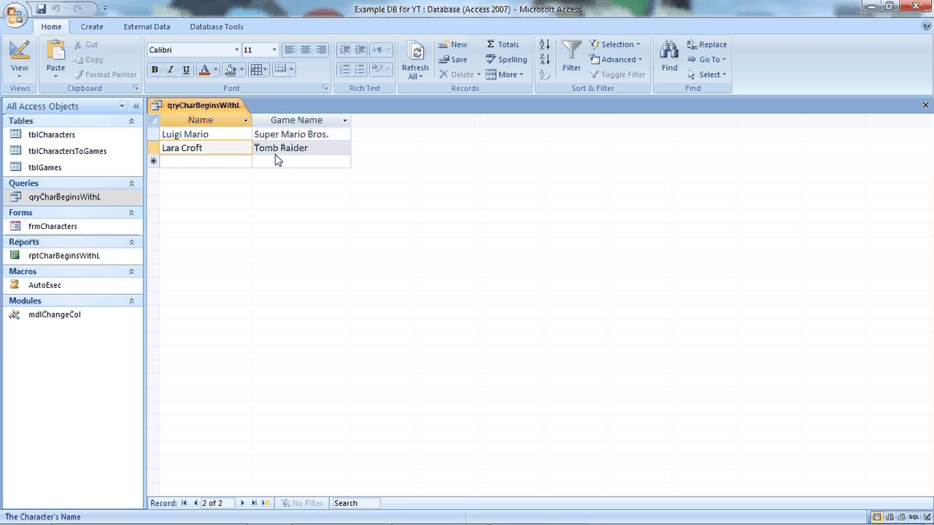
click(289, 156)
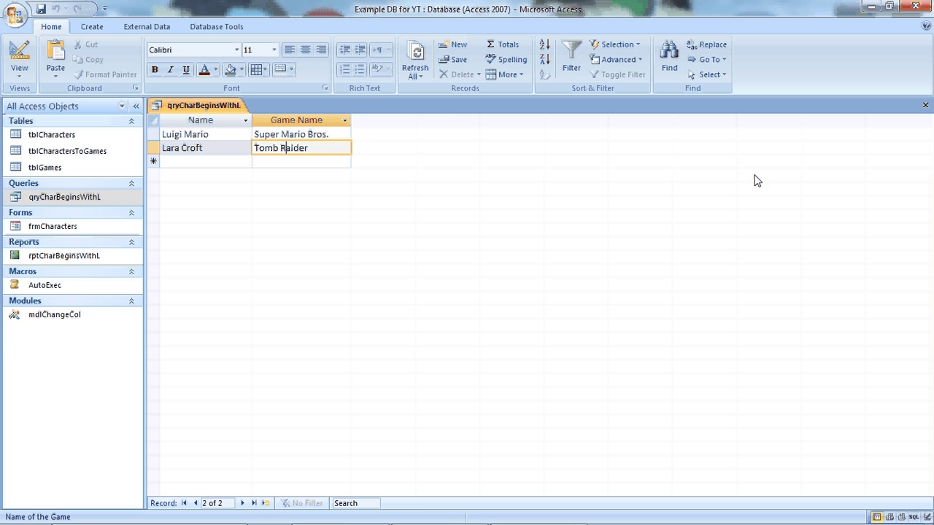
- View the tblGames and tblCharactersToGames tables one after the other, closing each but keeping the query open
double_click(58, 169)
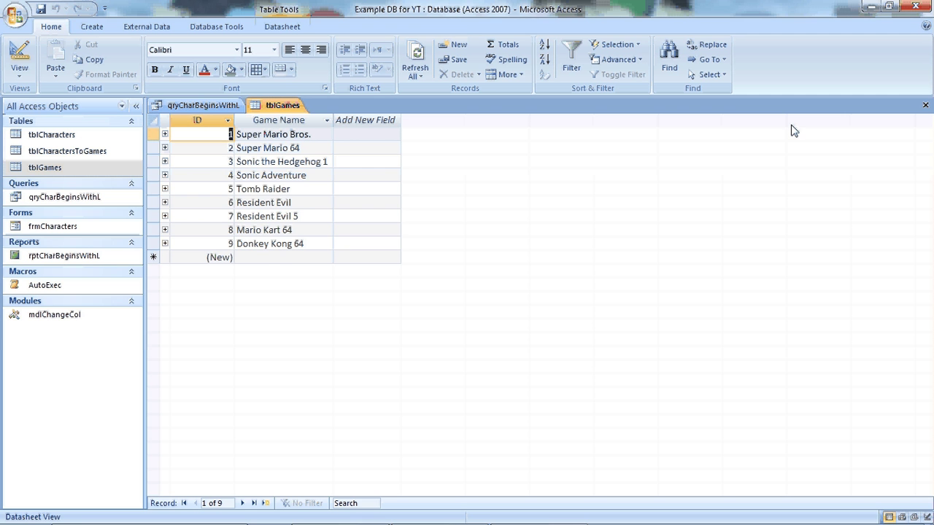
click(926, 106)
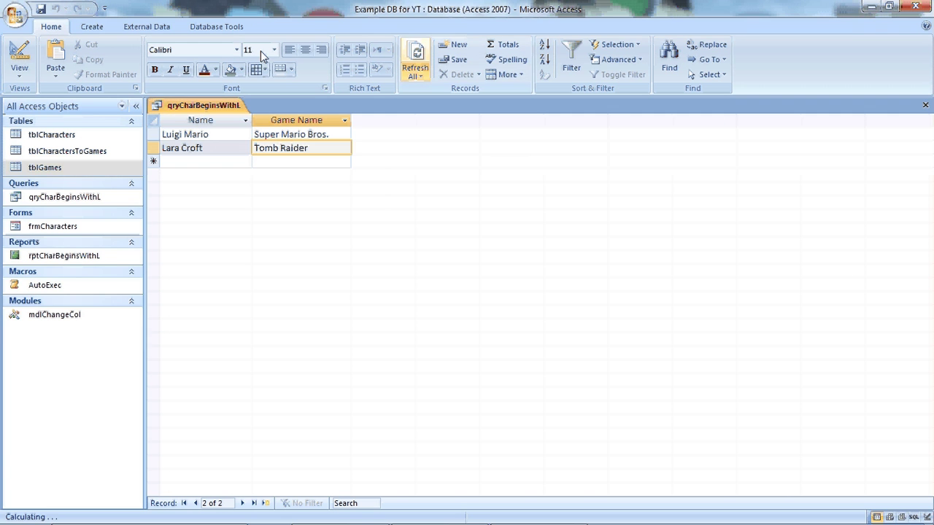
double_click(84, 156)
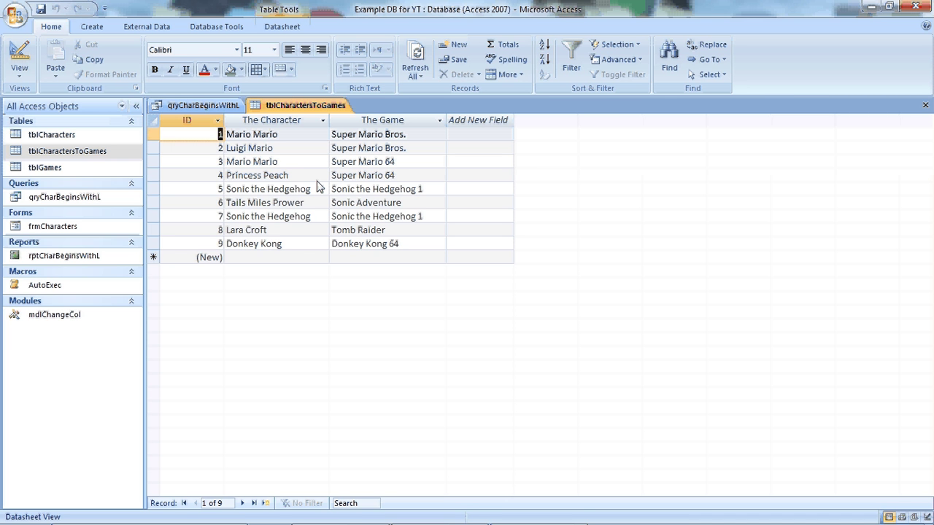
click(925, 105)
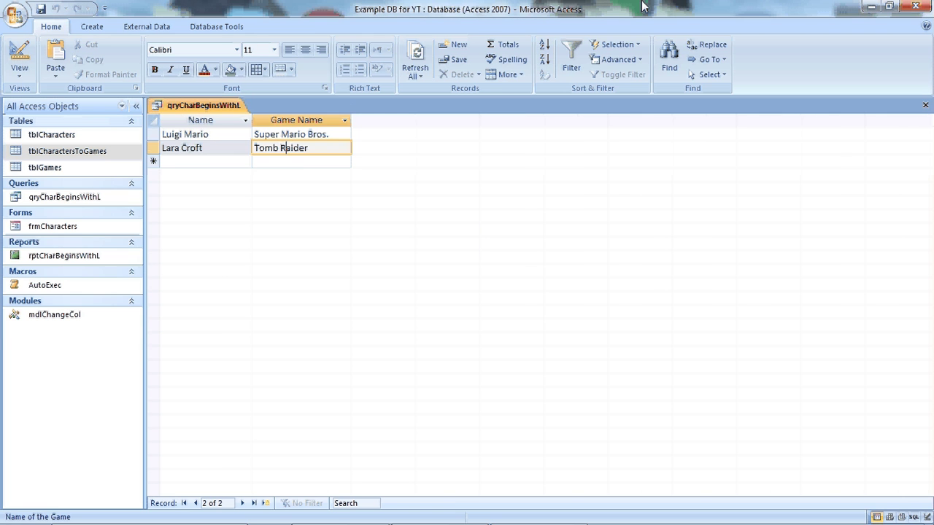
- View the database relationships, examine the charID link in tblCharactersToGames, and close the relationship diagram
click(230, 26)
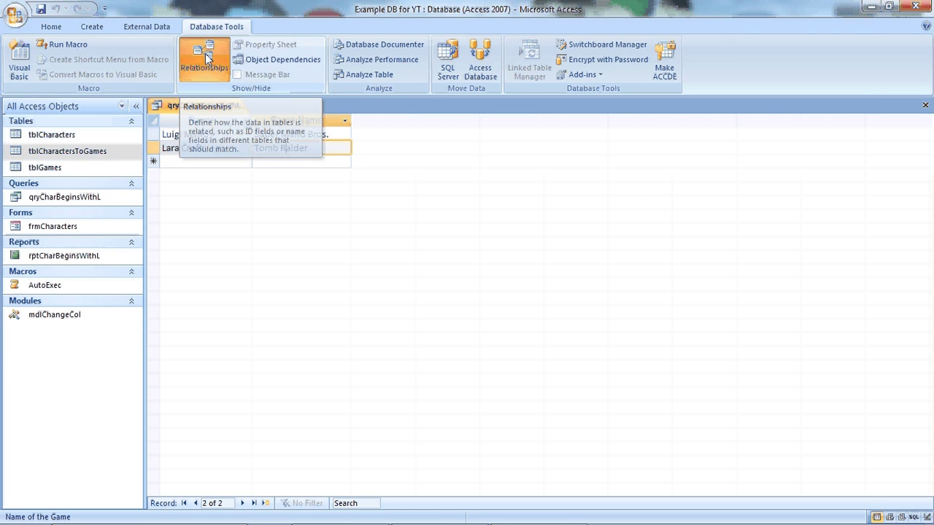
click(205, 59)
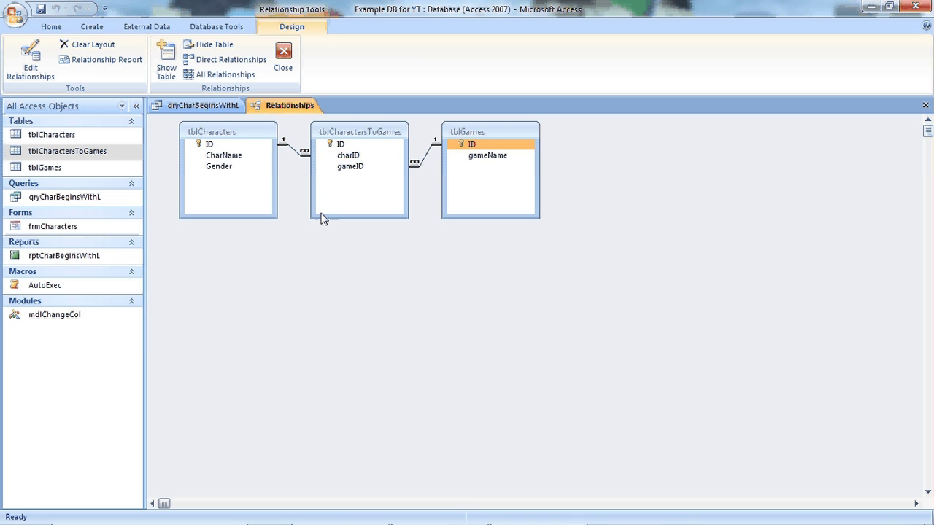
click(350, 156)
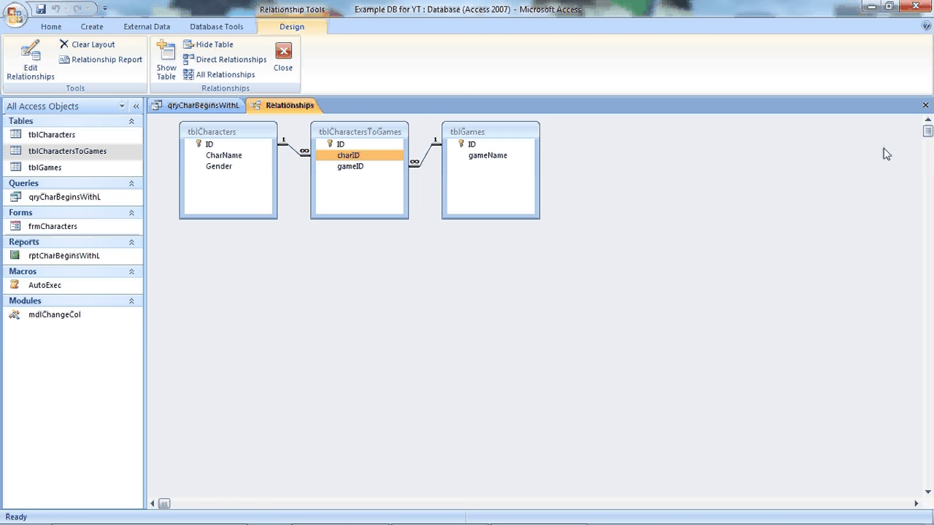
click(924, 105)
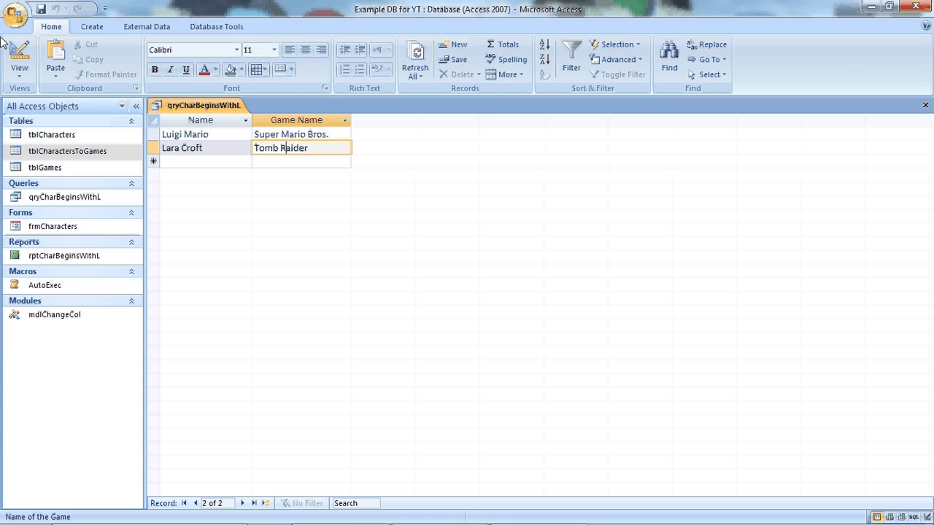
- Switch qryCharBeginsWithL to Design View, examine the criterion on the CharName field, and close the query
click(19, 73)
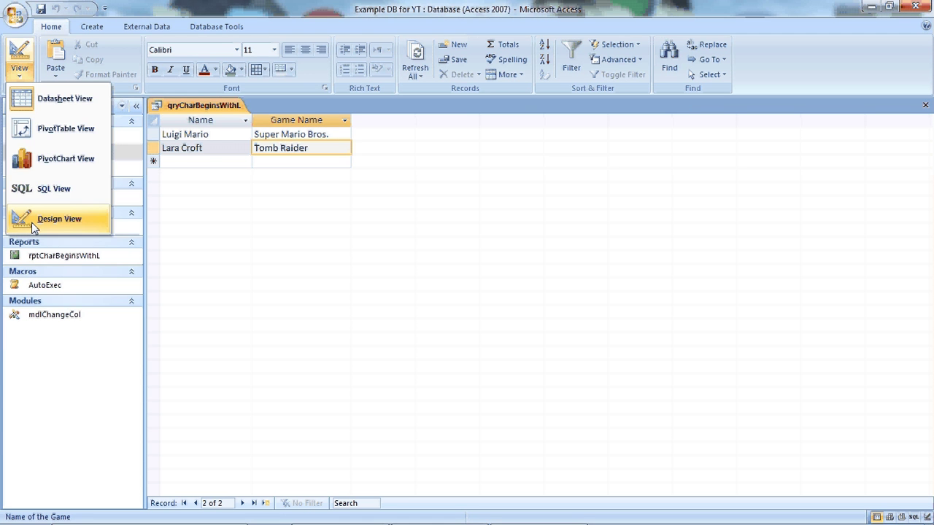
click(33, 220)
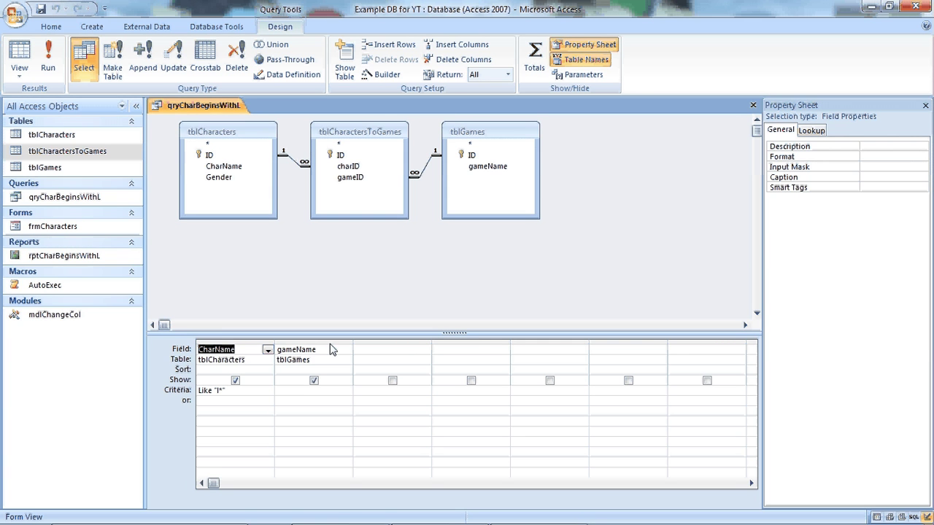
click(238, 394)
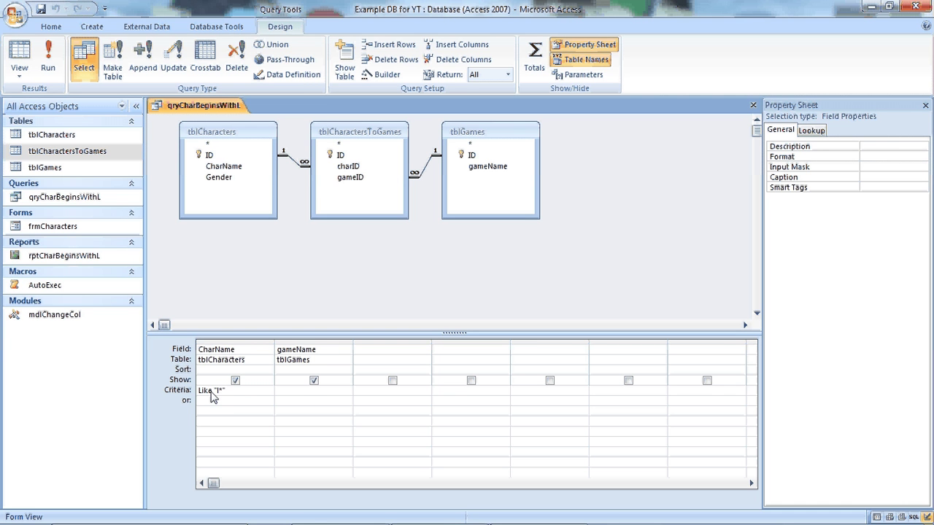
click(217, 390)
click(753, 105)
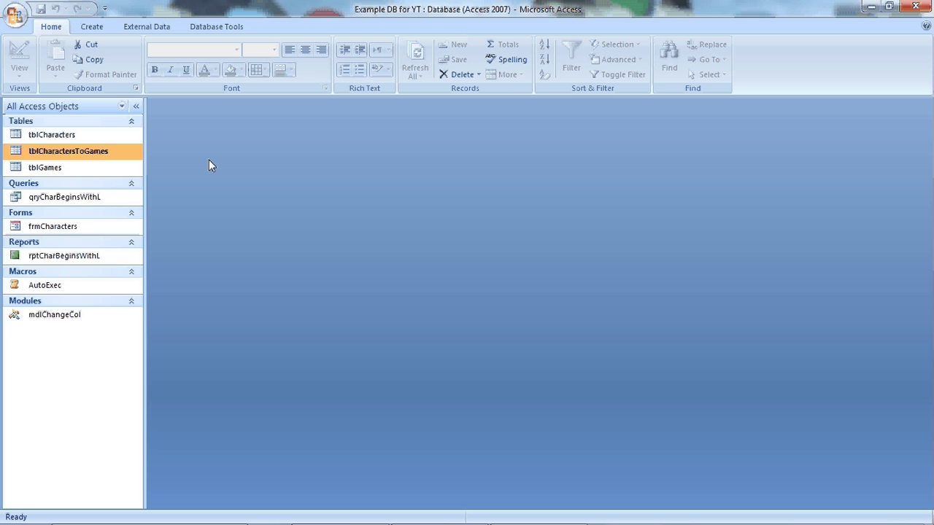
- Open the form frmCharacters, browse forward from the first to the fourth record, and close the form
double_click(70, 228)
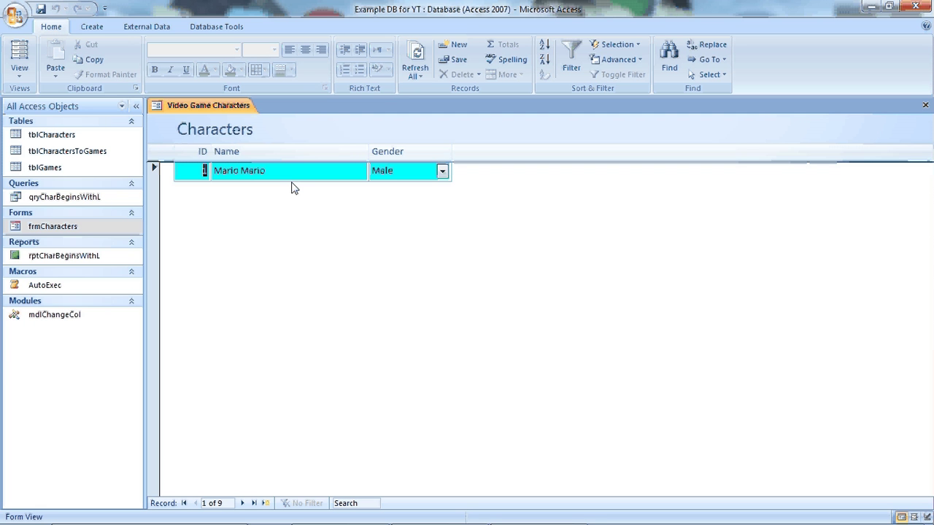
click(243, 503)
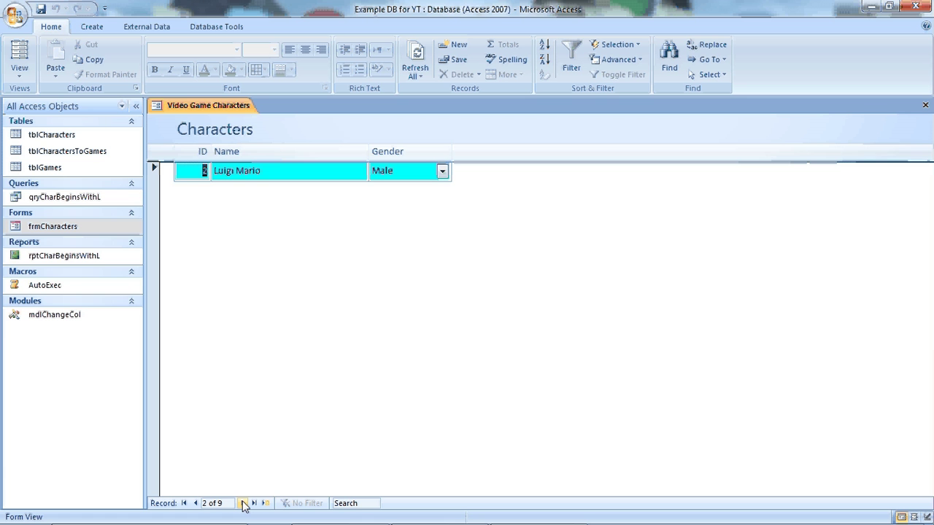
click(243, 503)
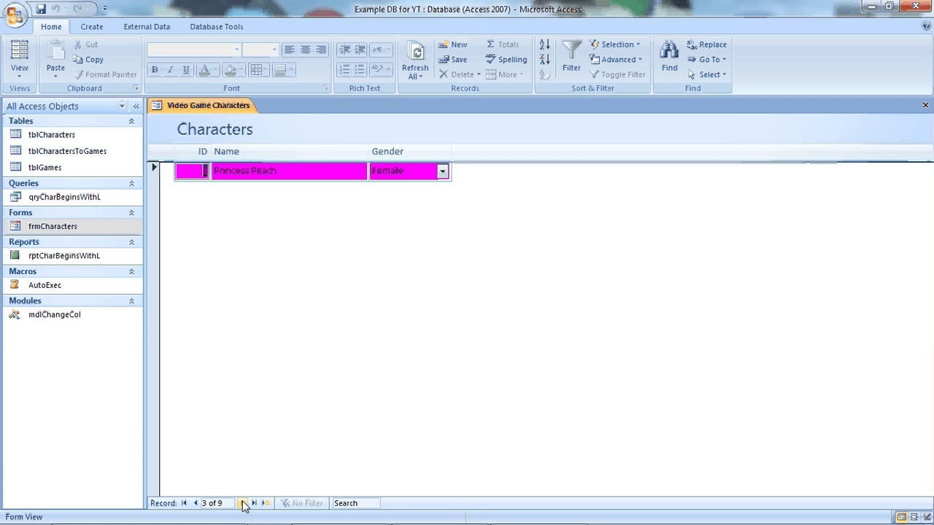
click(243, 503)
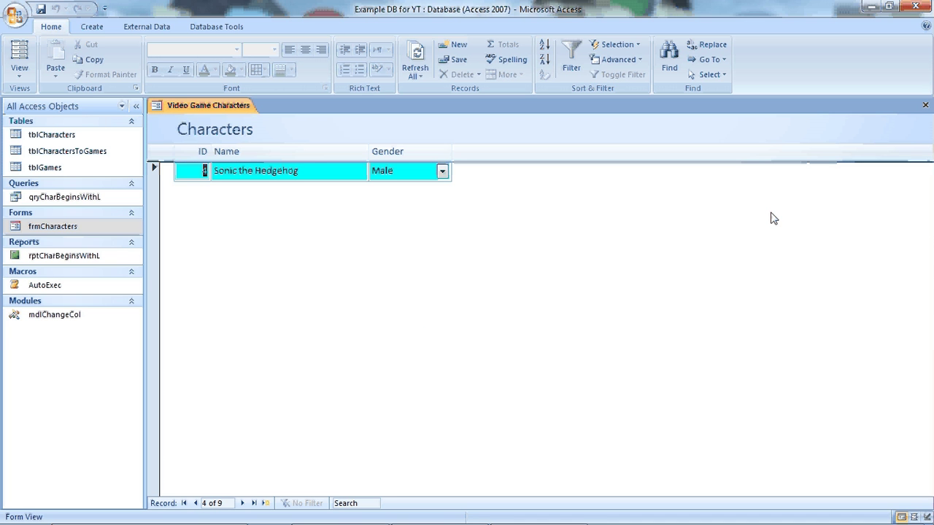
click(924, 108)
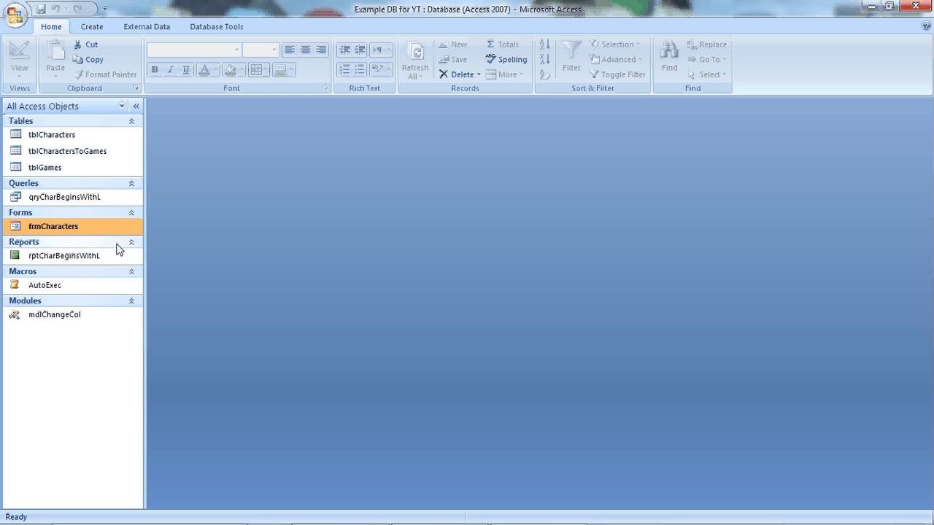
- Open the report rptCharBeginsWithL to view its layout of character and game names, and close it
double_click(93, 256)
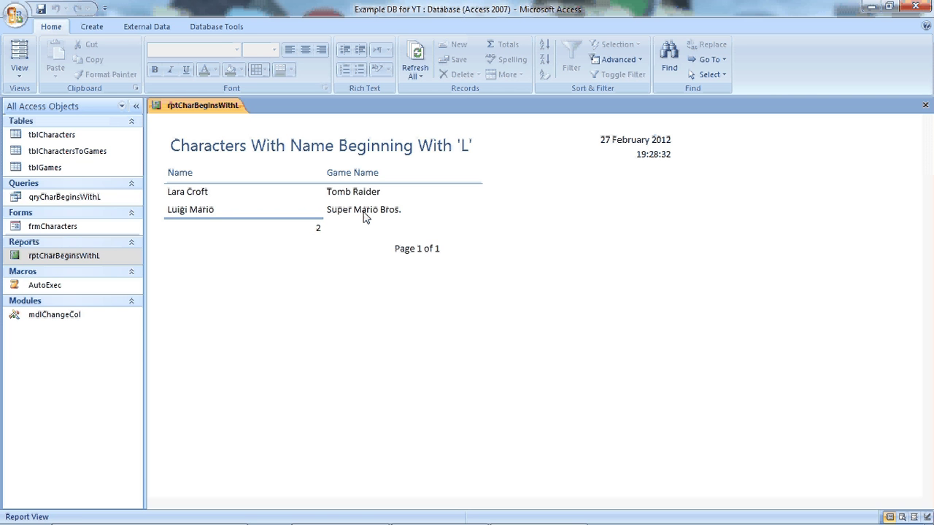
click(925, 107)
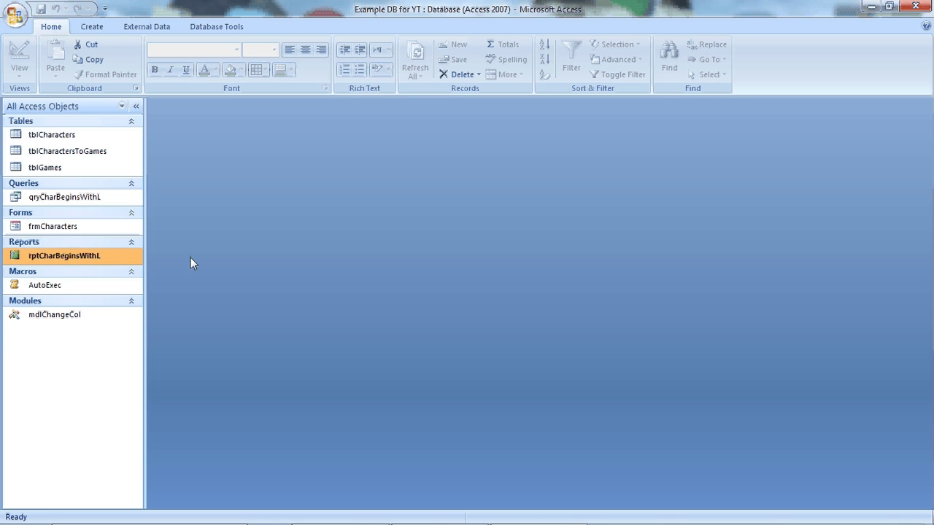
- Run the AutoExec macro, dismiss its welcome message, and close the characters form it opens
click(52, 284)
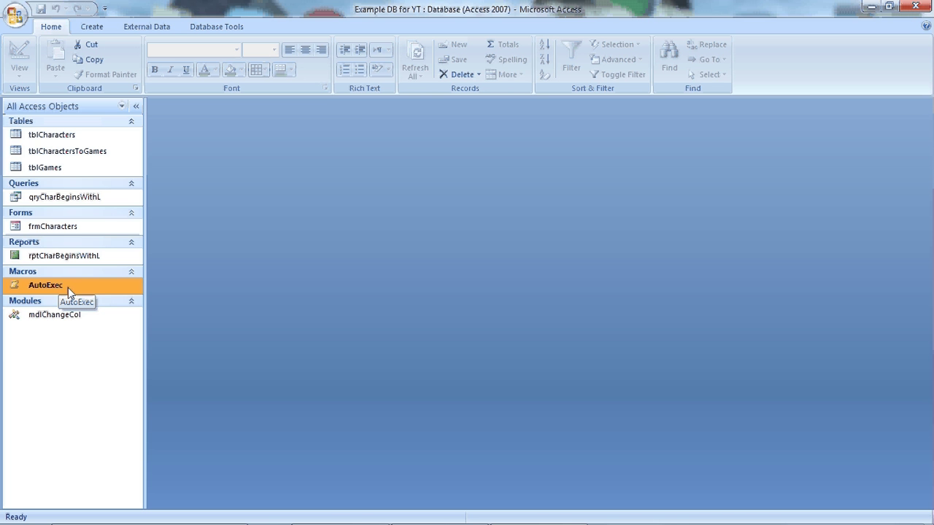
double_click(68, 288)
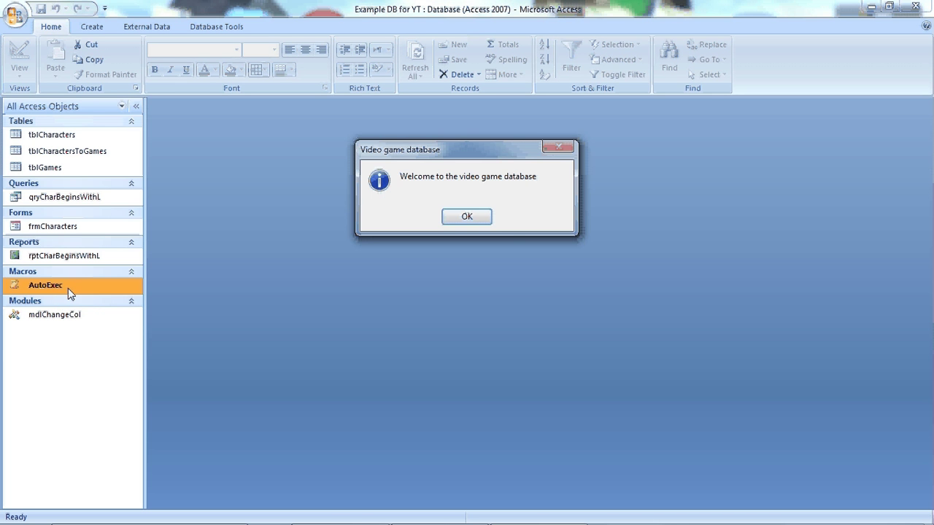
click(467, 217)
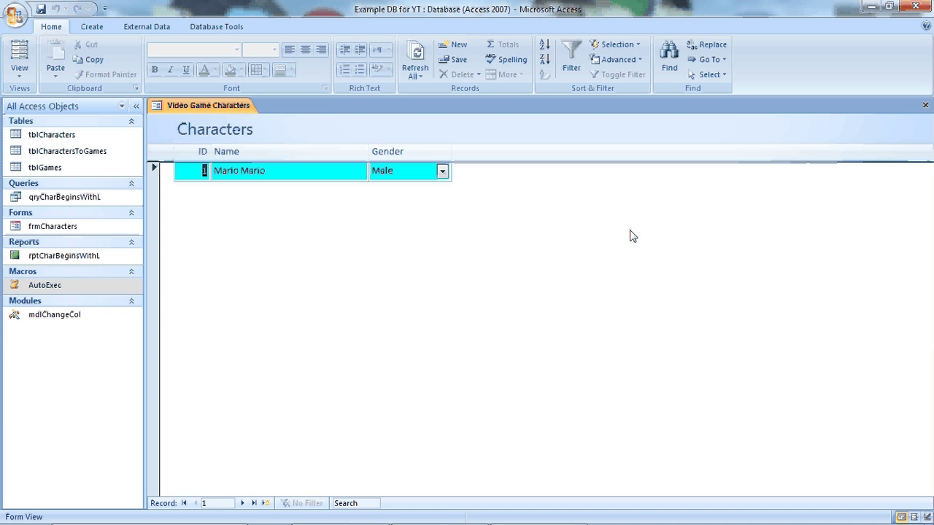
click(925, 106)
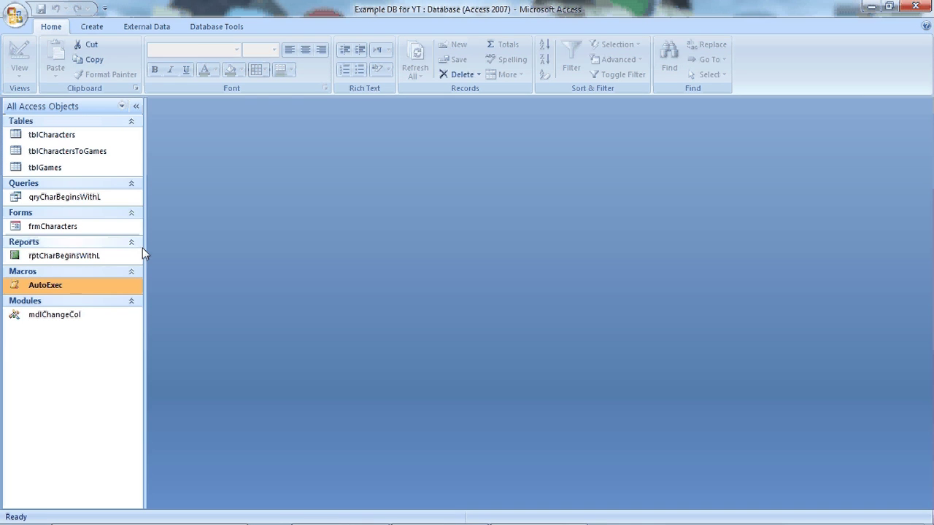
- Open the AutoExec macro in Design View to examine its actions and arguments
right_click(60, 289)
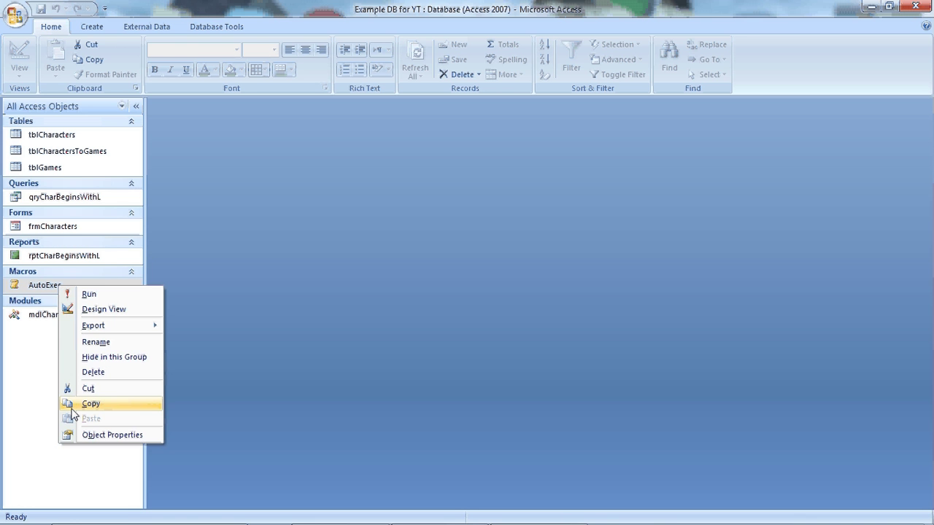
click(85, 309)
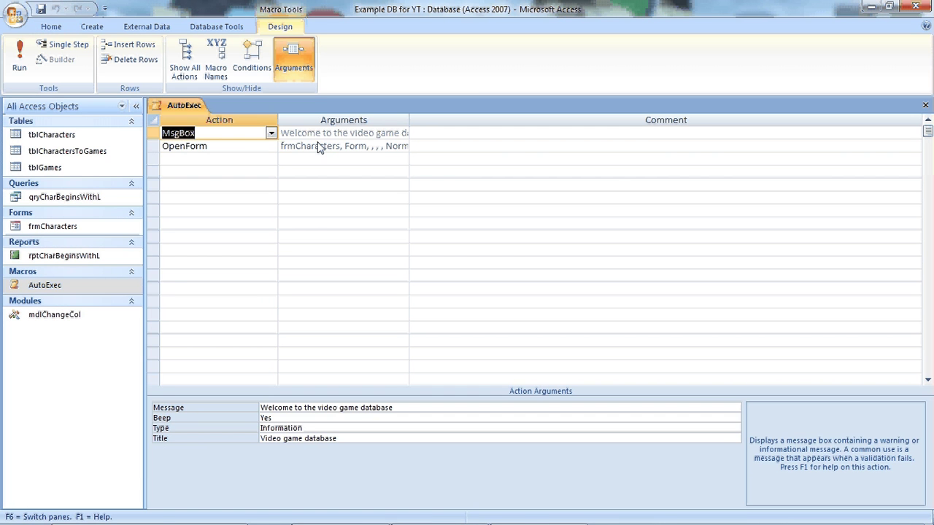
- Review the arguments of the MsgBox and OpenForm actions in the AutoExec macro, and close the macro
click(236, 137)
click(266, 149)
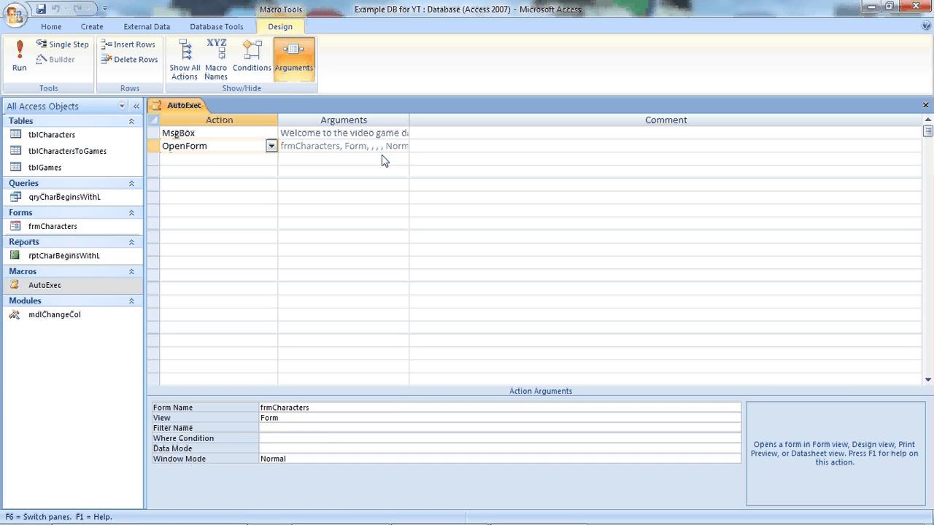
click(923, 105)
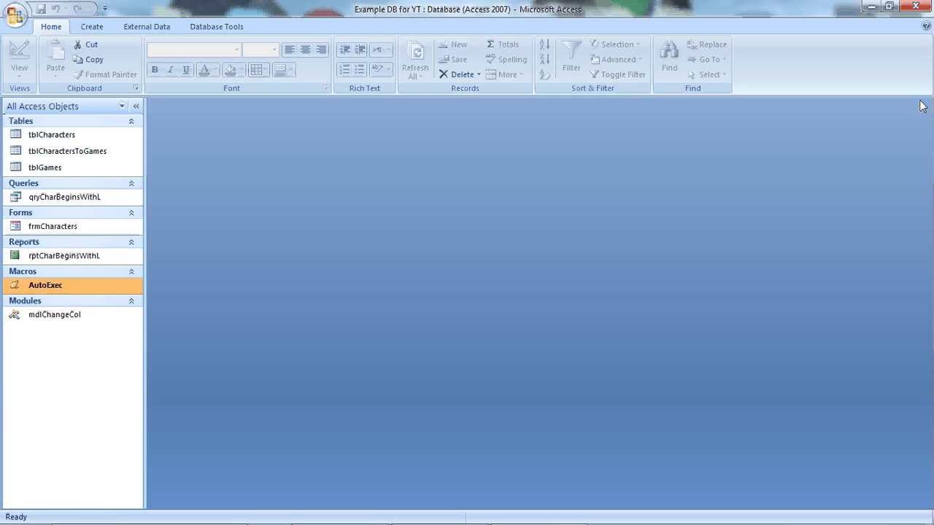
- Open the module mdlChangeCol to read its VBA code for changing control colours, and close the code editor
double_click(55, 314)
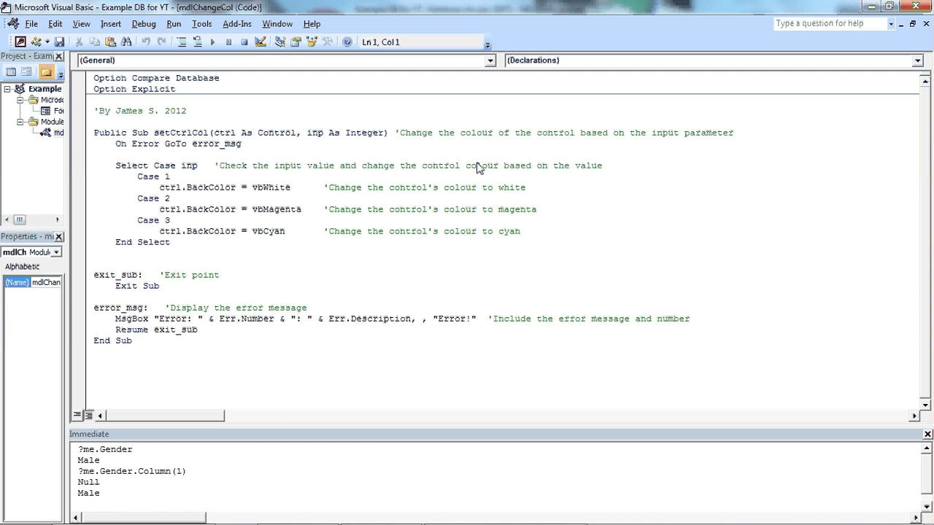
click(921, 5)
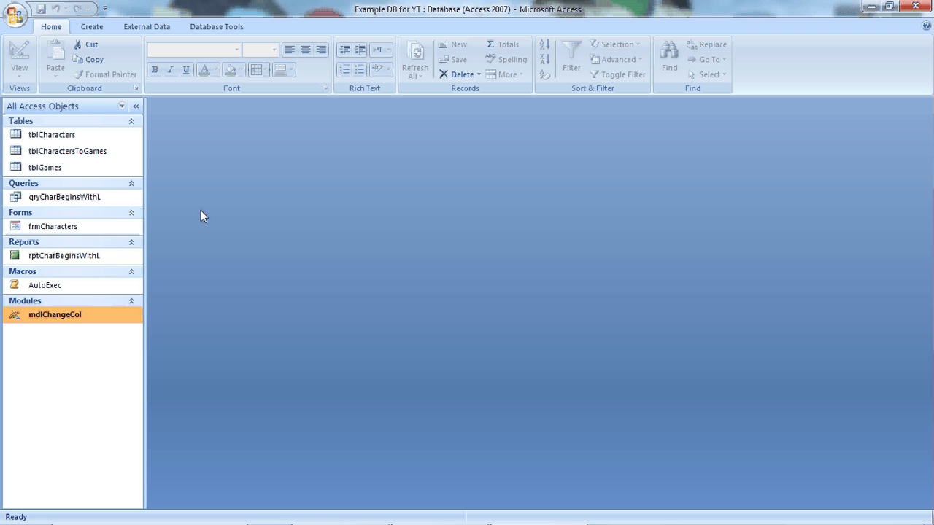
- Open the form frmCharacters and browse forward from the first to the fifth record
double_click(54, 225)
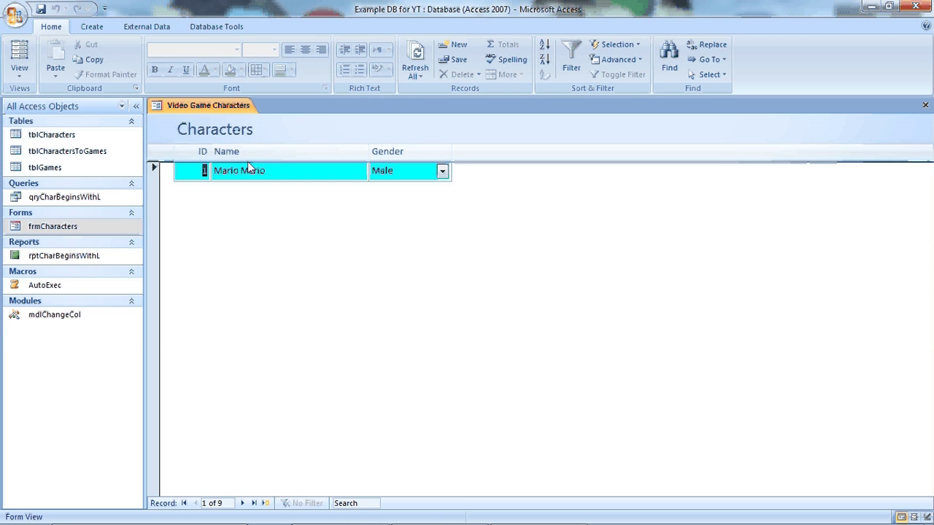
click(243, 503)
click(243, 503)
click(242, 504)
click(242, 503)
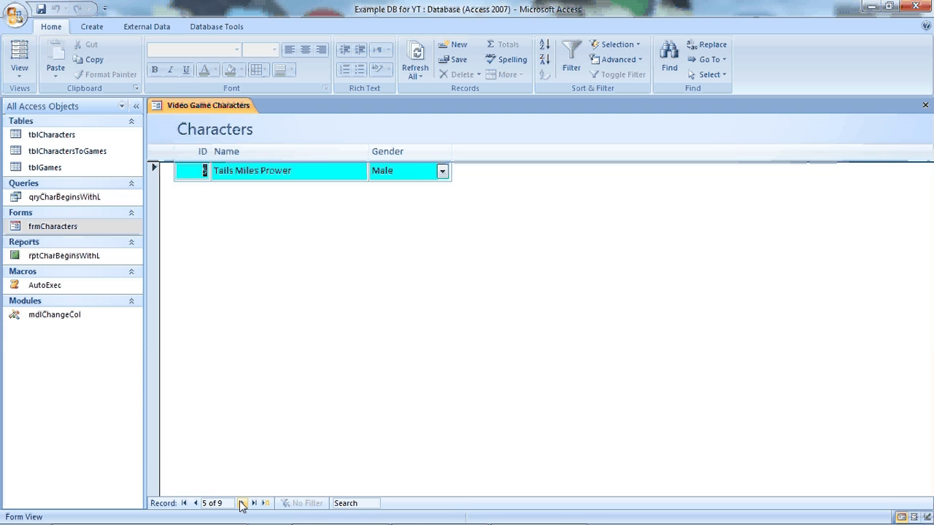
- Switch the fifth character's gender to Female, to Unknown, and back to Male to test the form's colour change
click(443, 171)
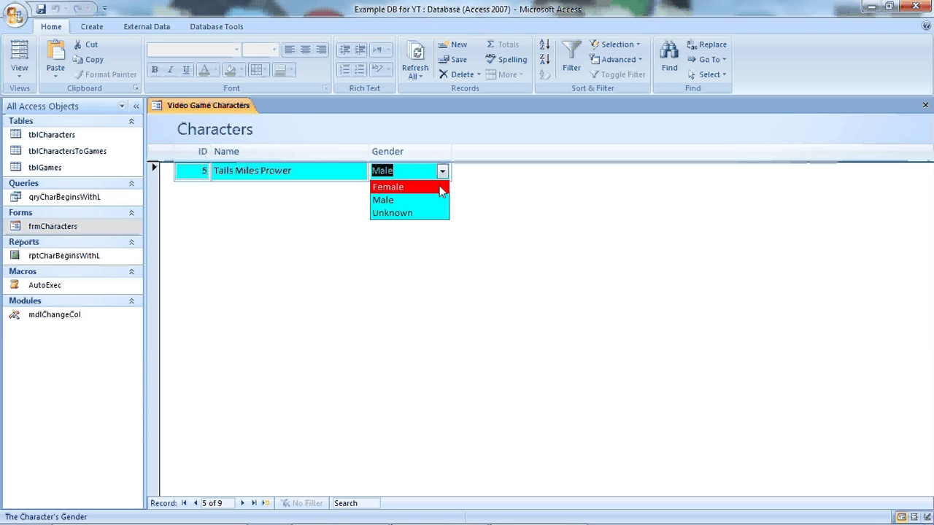
click(442, 189)
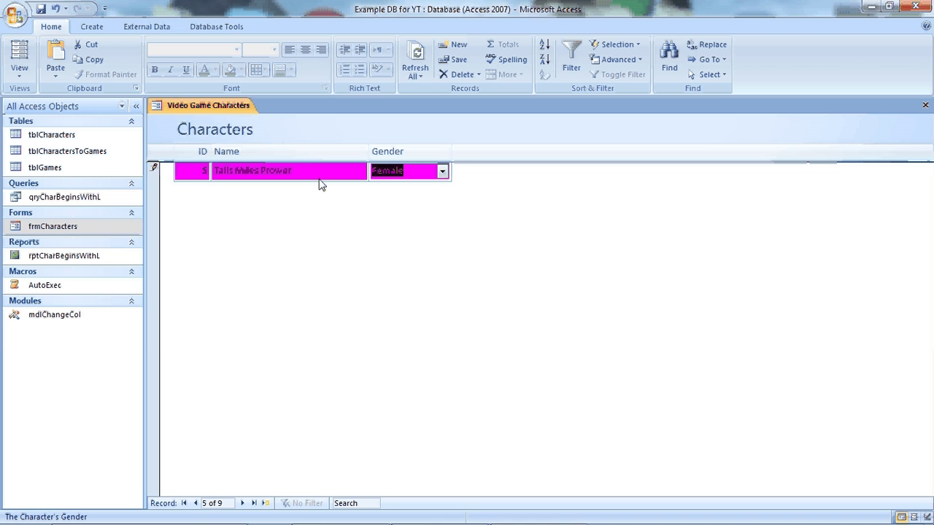
click(442, 172)
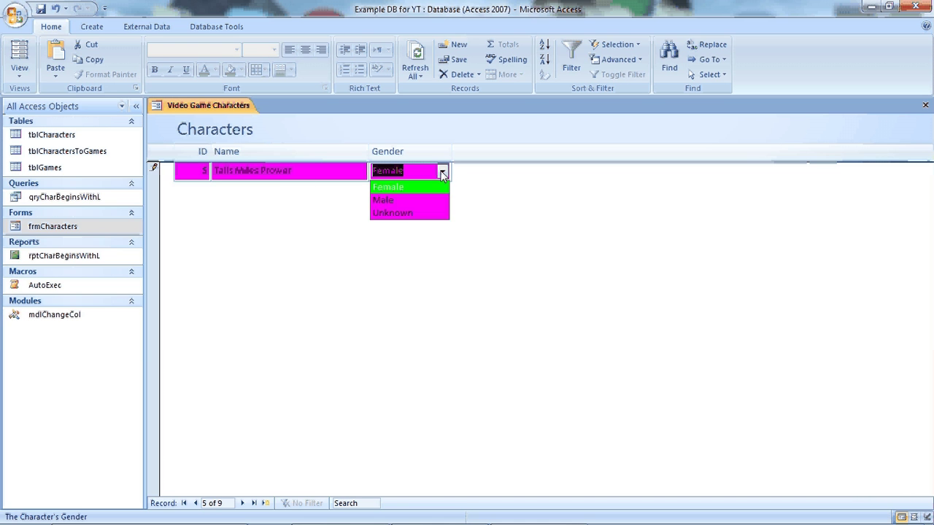
click(421, 213)
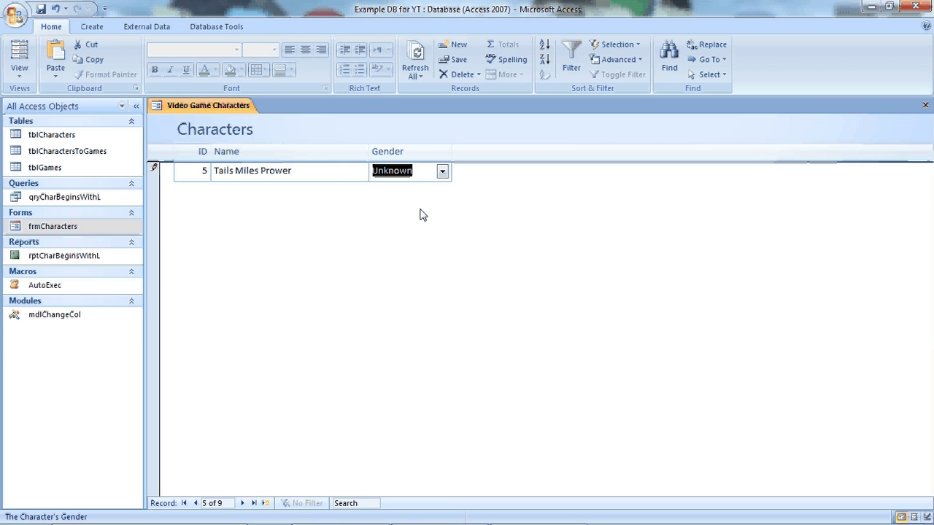
click(442, 172)
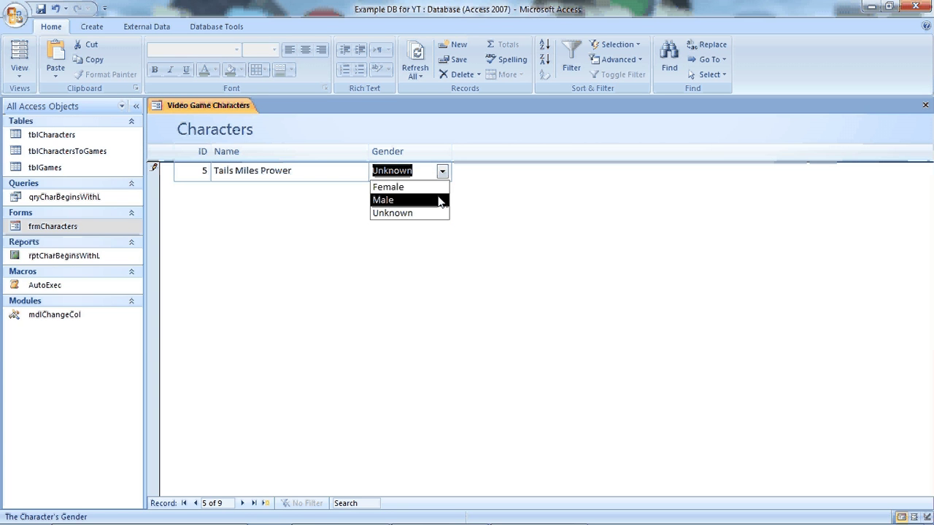
click(440, 201)
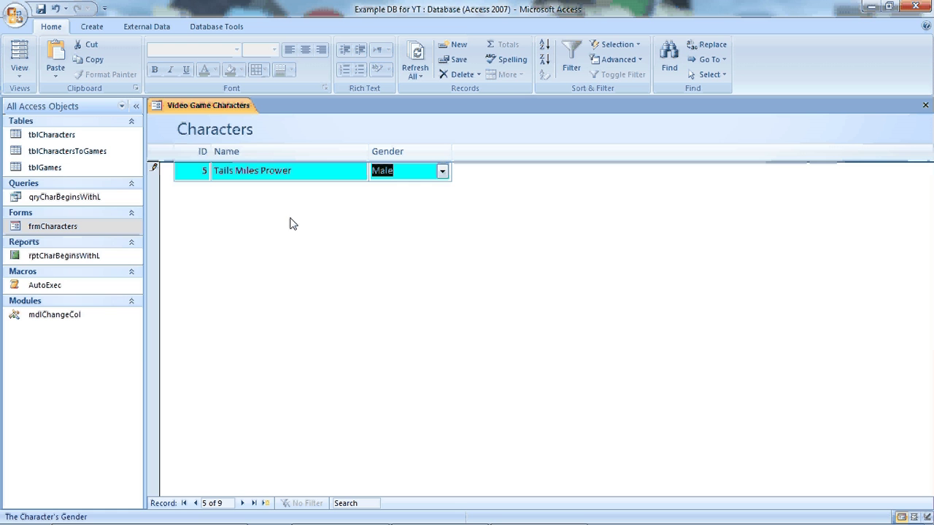
- Go to the sixth record and switch the character's gender to Female and back to Male
click(243, 503)
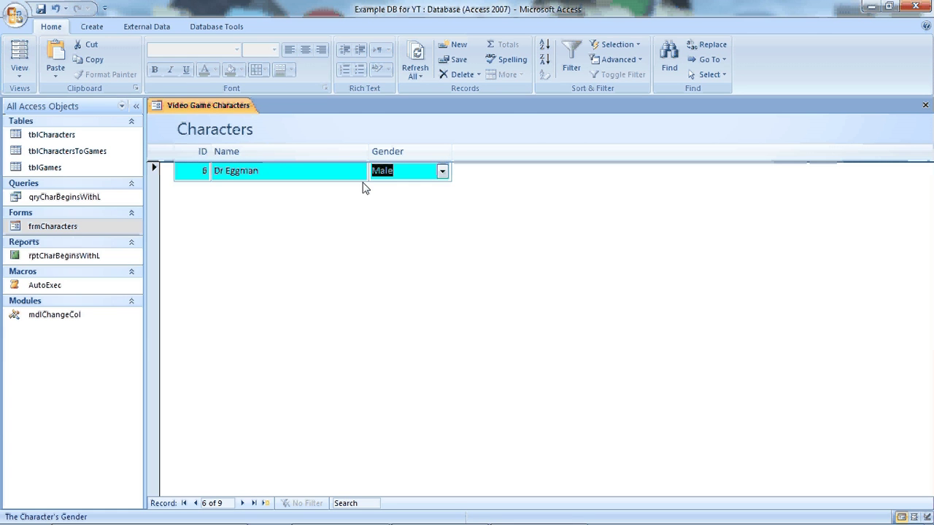
click(442, 173)
click(440, 186)
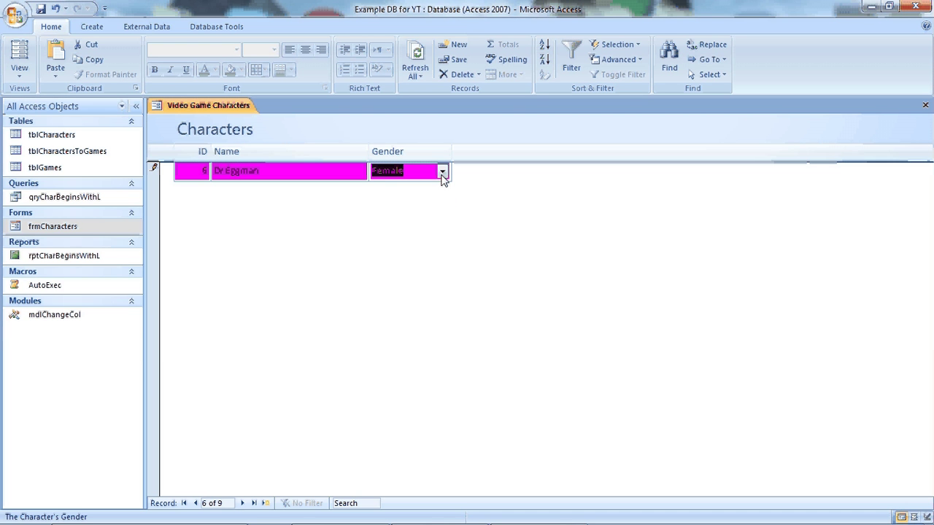
click(441, 173)
click(436, 200)
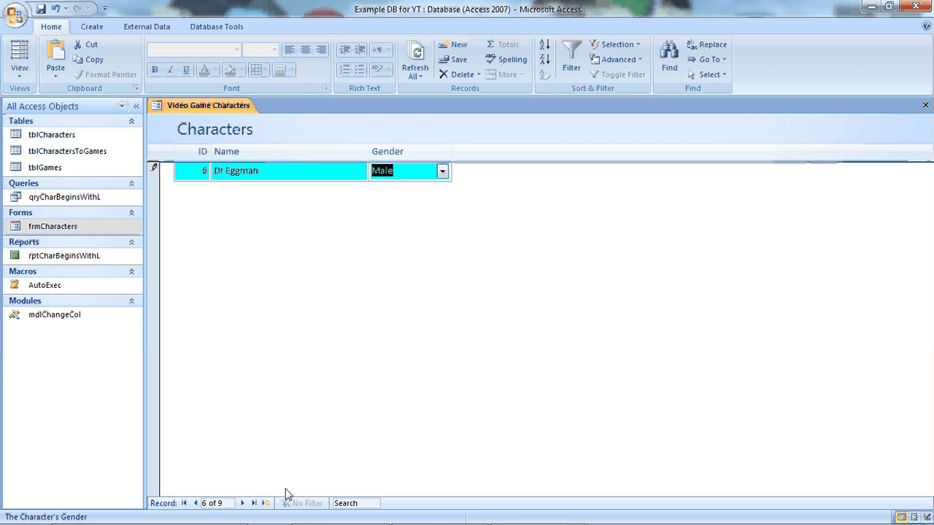
- Add a new character record with the name "Shadow the hedgehog"
click(267, 504)
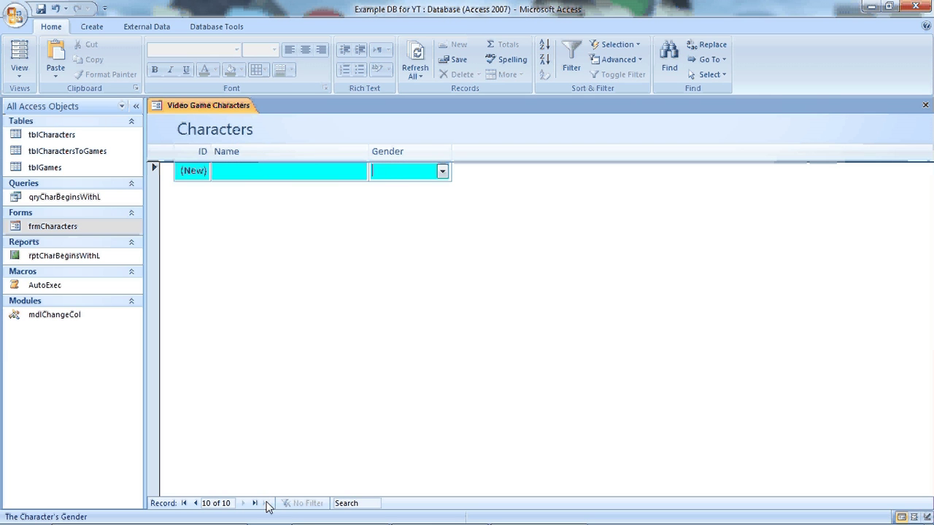
click(327, 176)
text(Shadow the hedgehog)
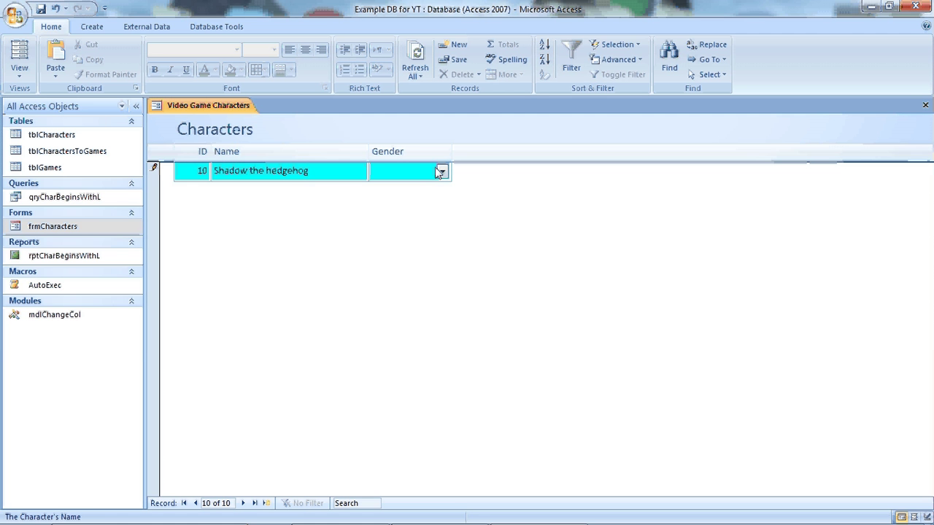
- Try Female and Unknown as the new character's gender to test the colours, and leave it set to Male
click(438, 169)
click(430, 195)
click(442, 172)
click(445, 188)
click(442, 170)
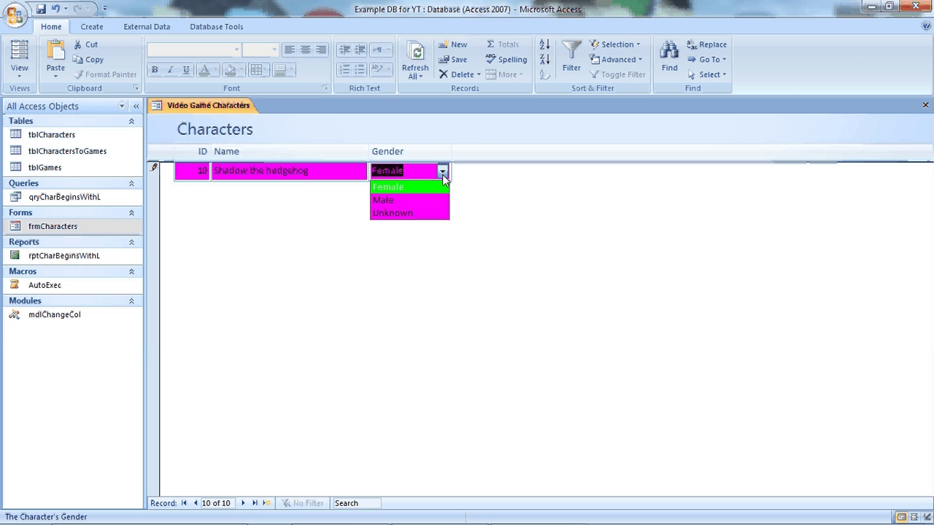
click(438, 214)
click(442, 170)
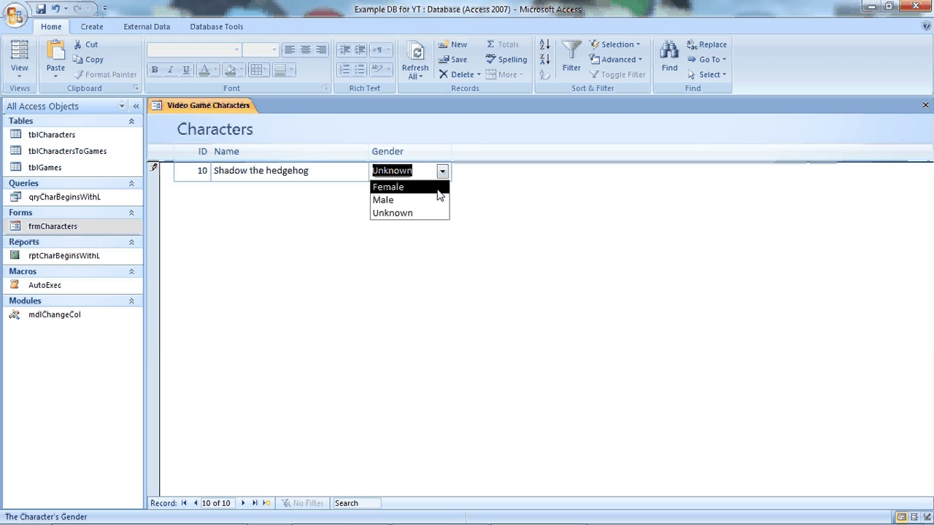
click(435, 201)
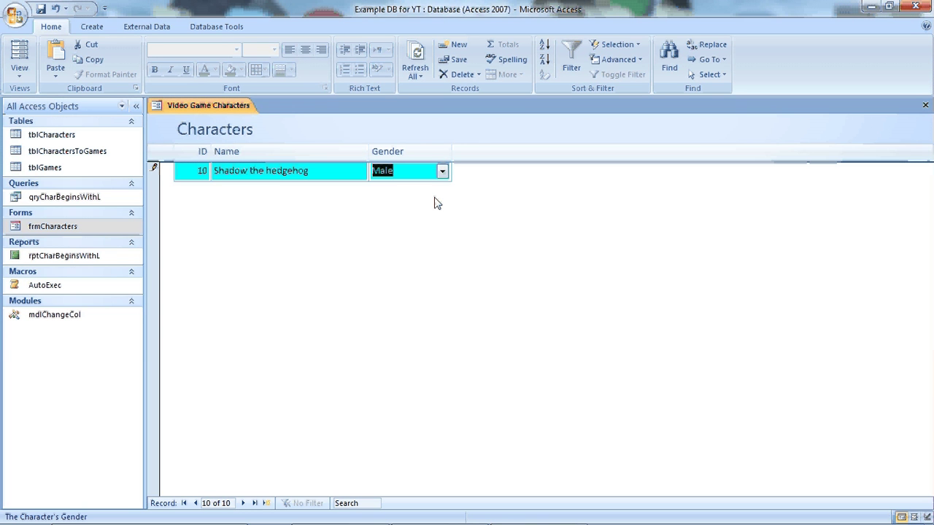